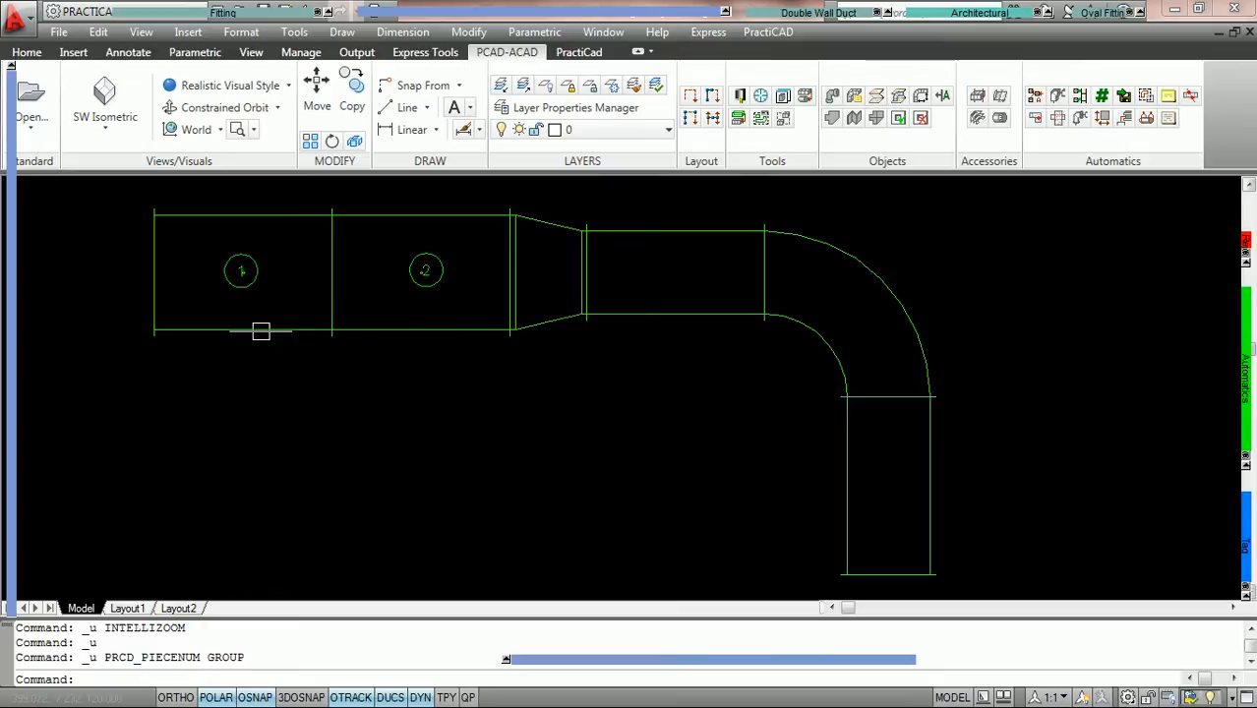
# Check the piece number in the properties of the second straight duct.
pyautogui.doubleClick(405, 332)
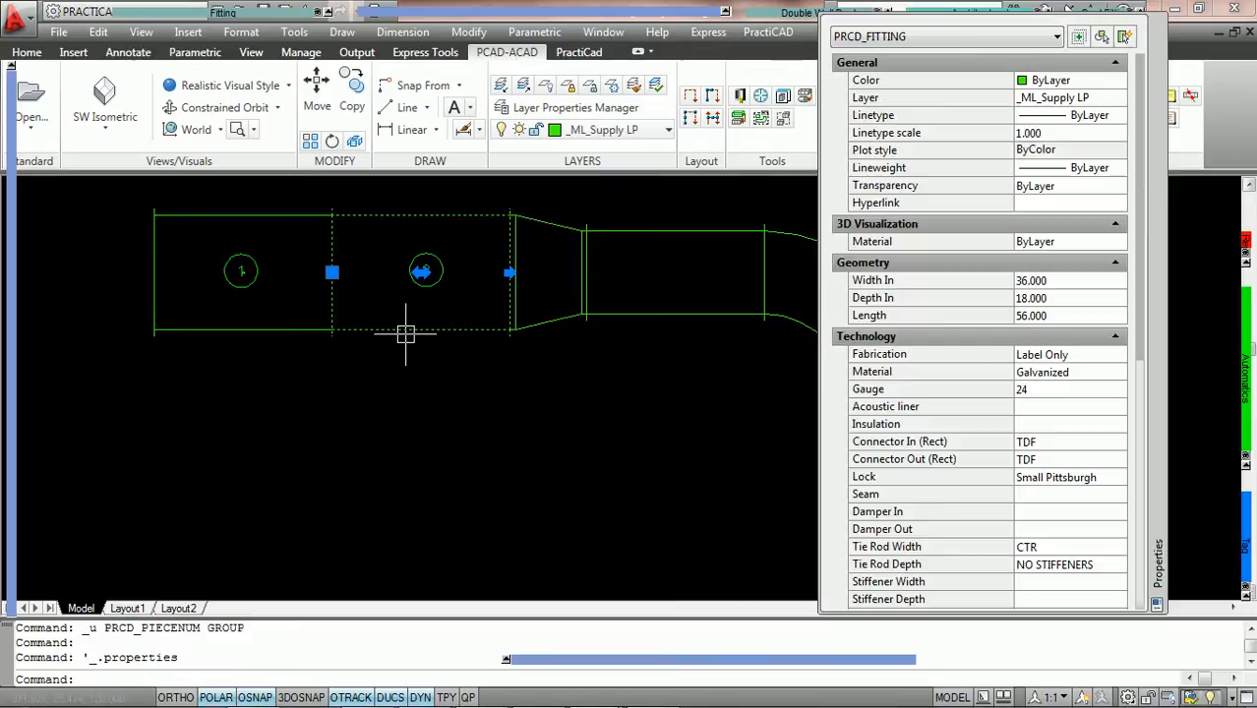
pyautogui.scroll(-4, 1026, 349)
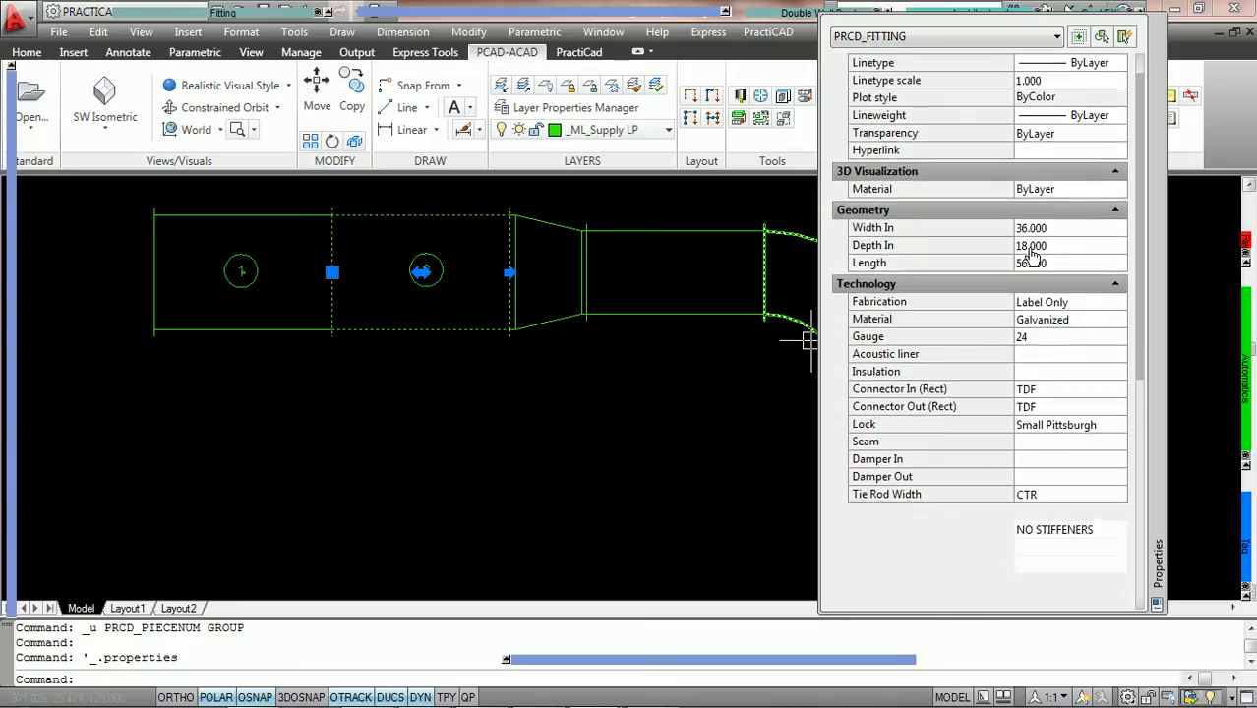
pyautogui.scroll(-4, 1043, 477)
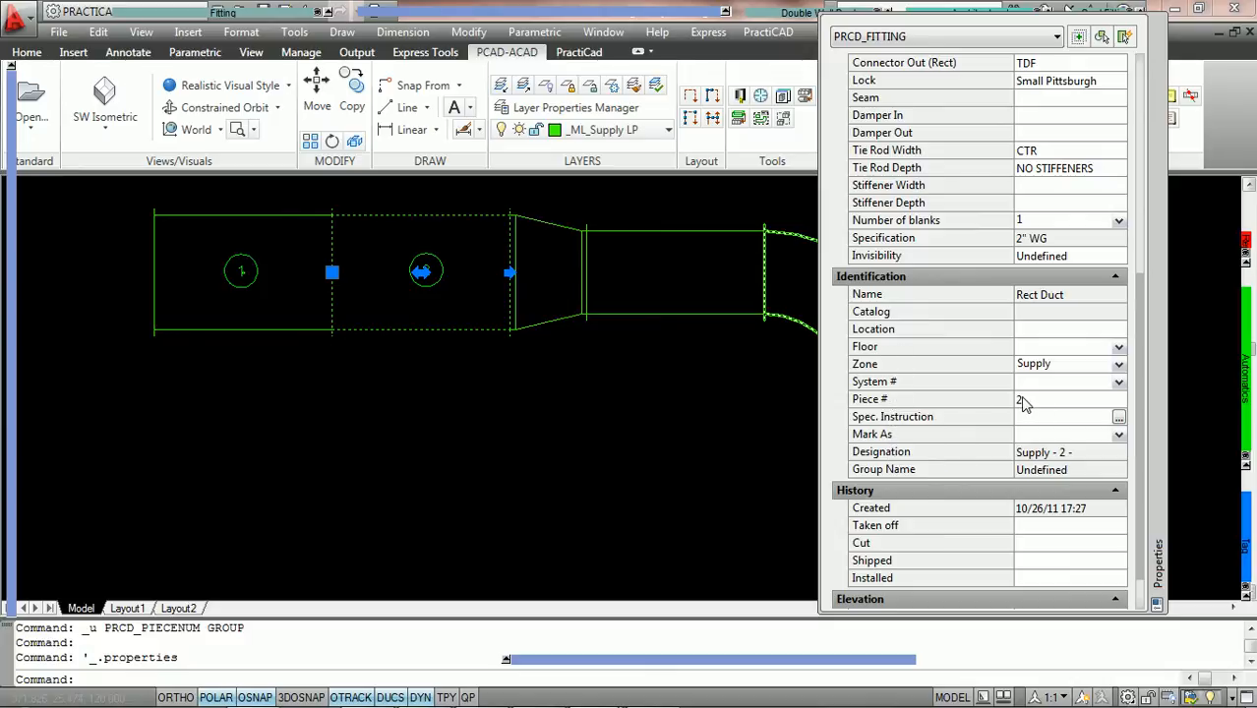
pyautogui.press('Escape')
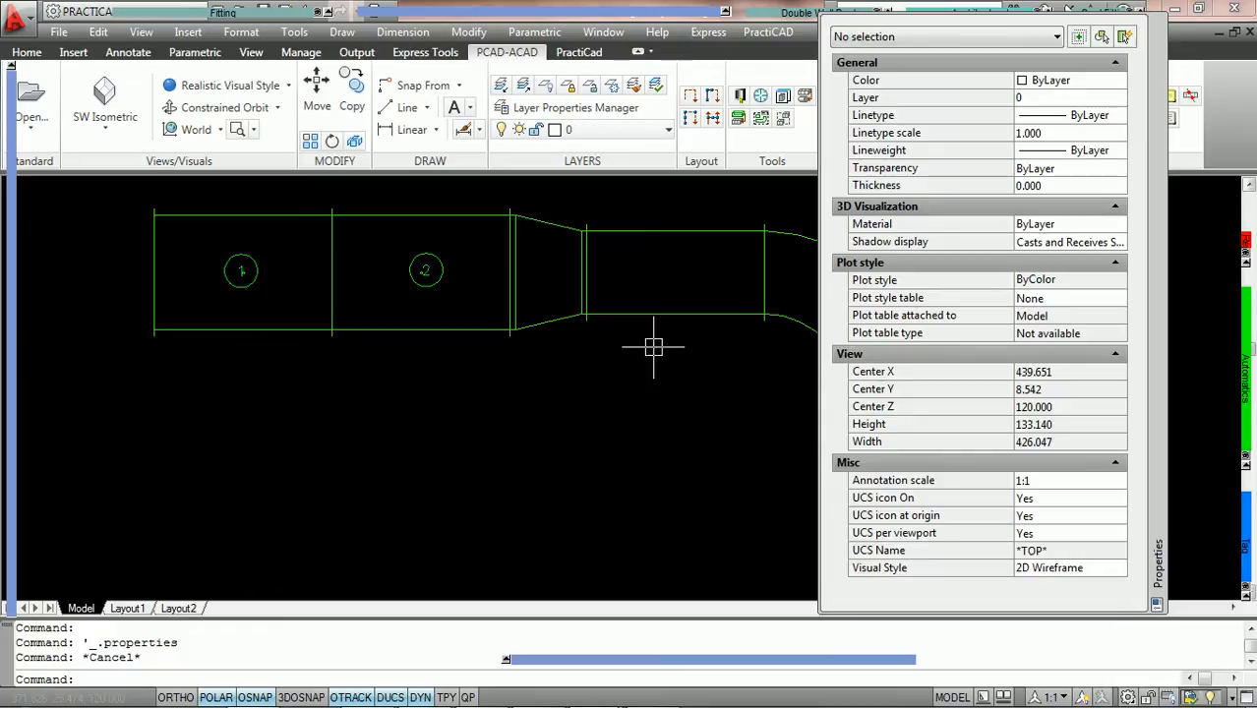
# Check the piece number property of the transition and the straight duct after it, then close the properties.
pyautogui.click(654, 346)
pyautogui.click(574, 205)
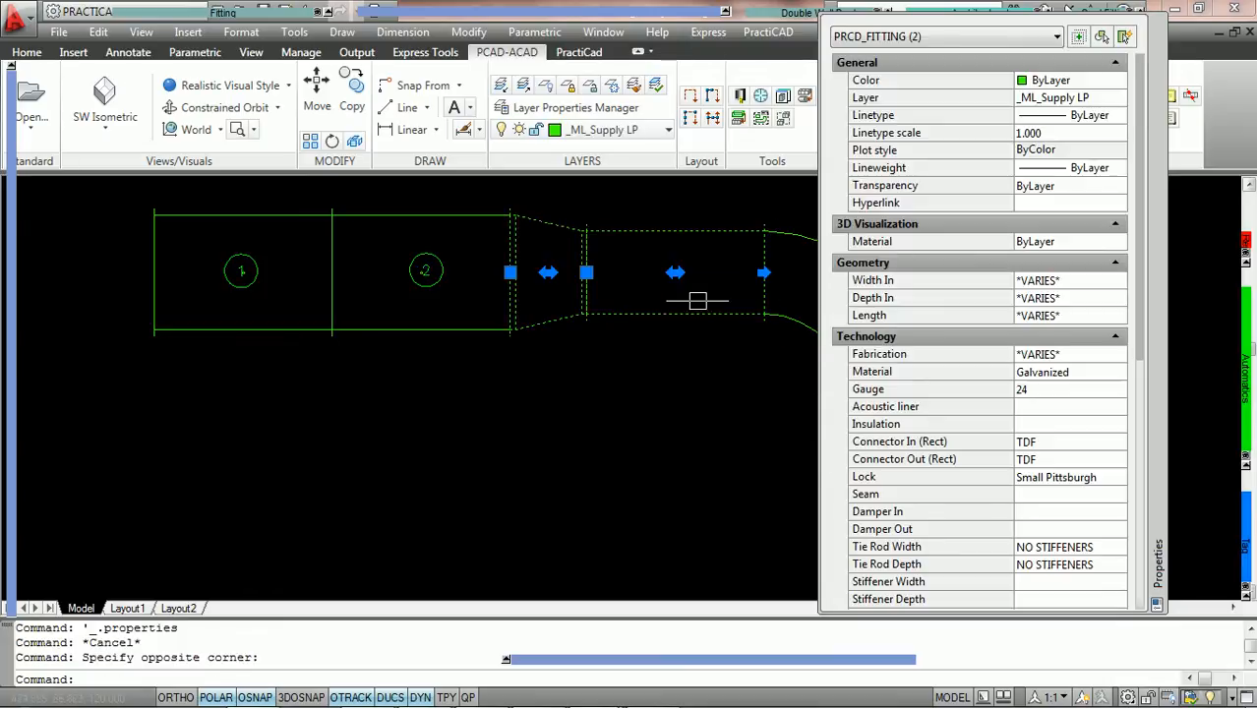
pyautogui.moveTo(692, 302); pyautogui.dragTo(576, 293, button='middle')
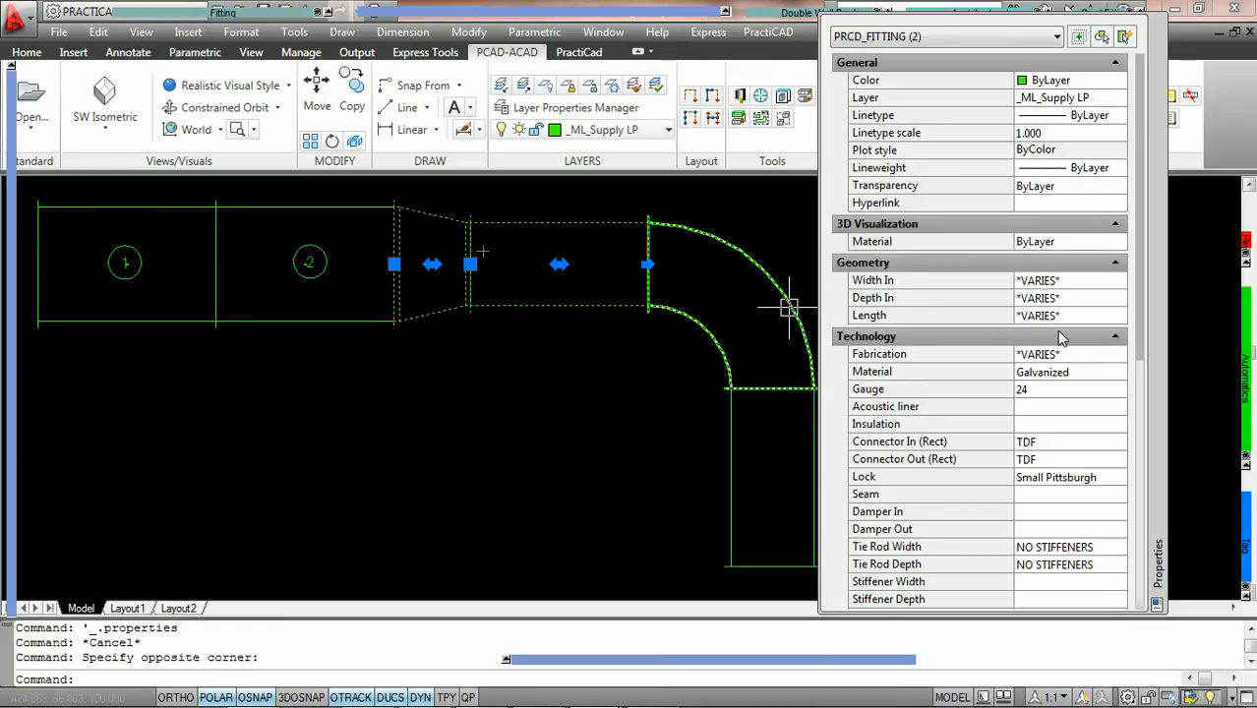
pyautogui.scroll(-3, 1061, 338)
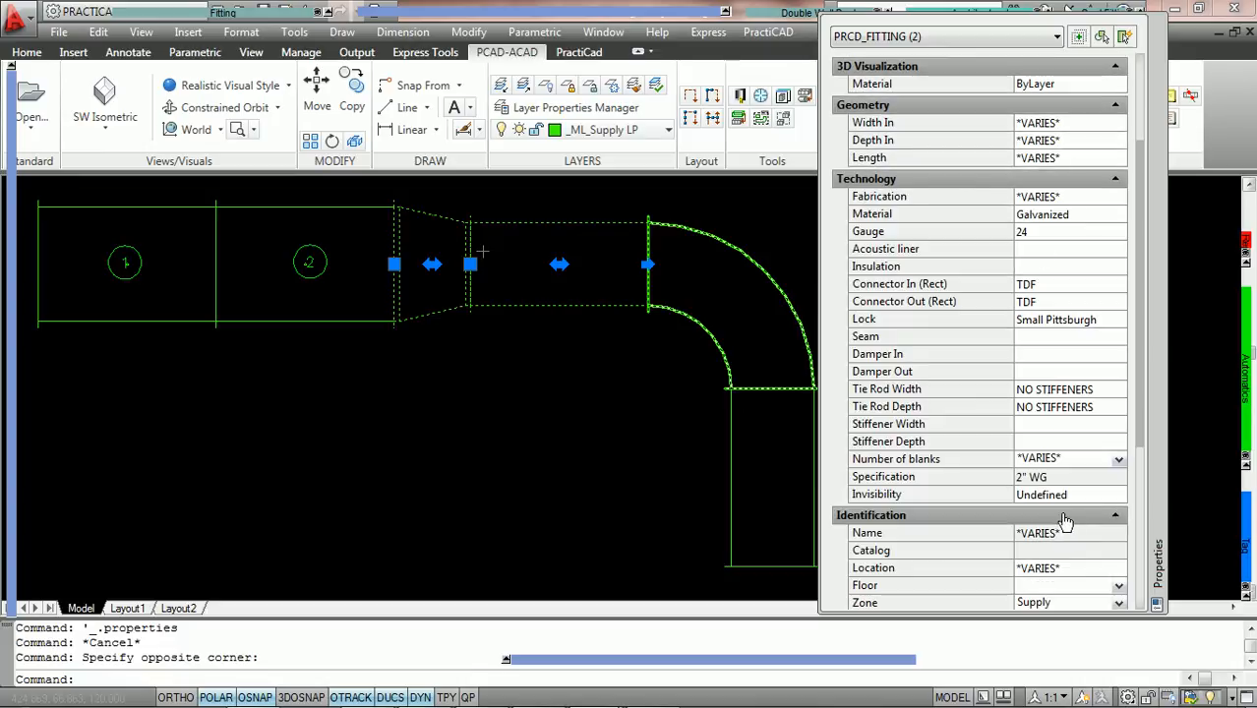
pyautogui.scroll(-1, 1066, 428)
pyautogui.scroll(-3, 1065, 428)
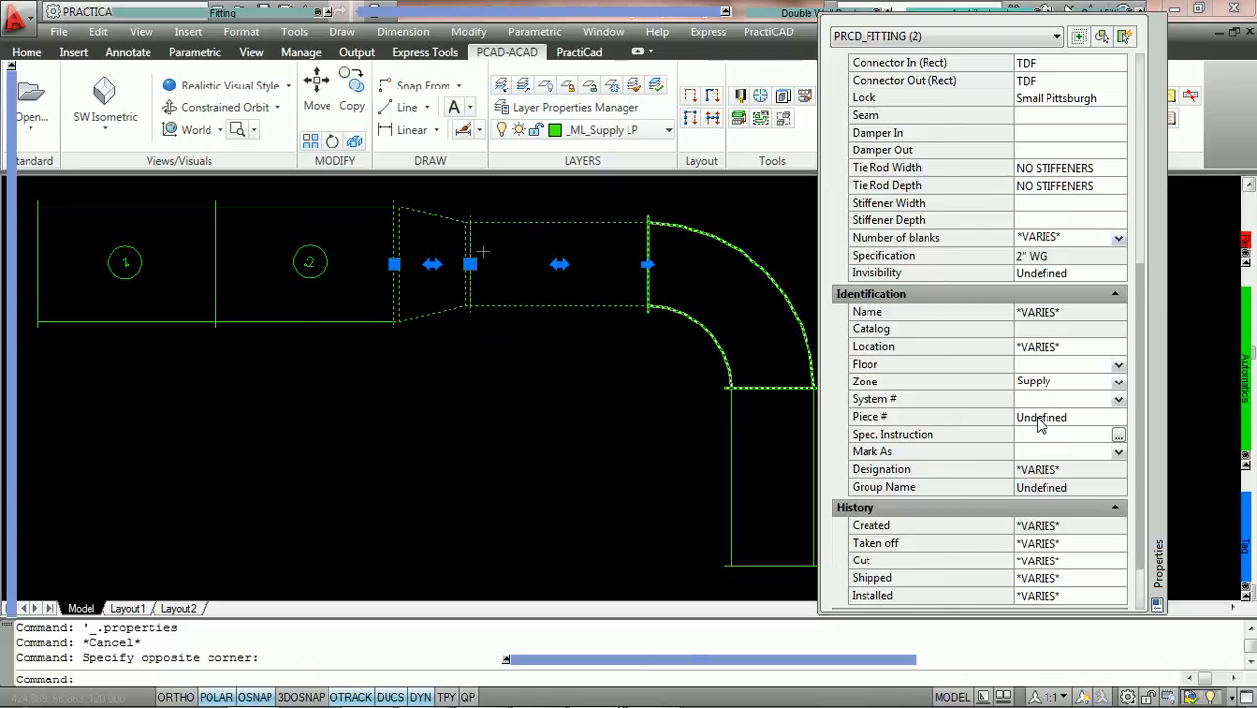
pyautogui.click(1158, 20)
pyautogui.press('Escape')
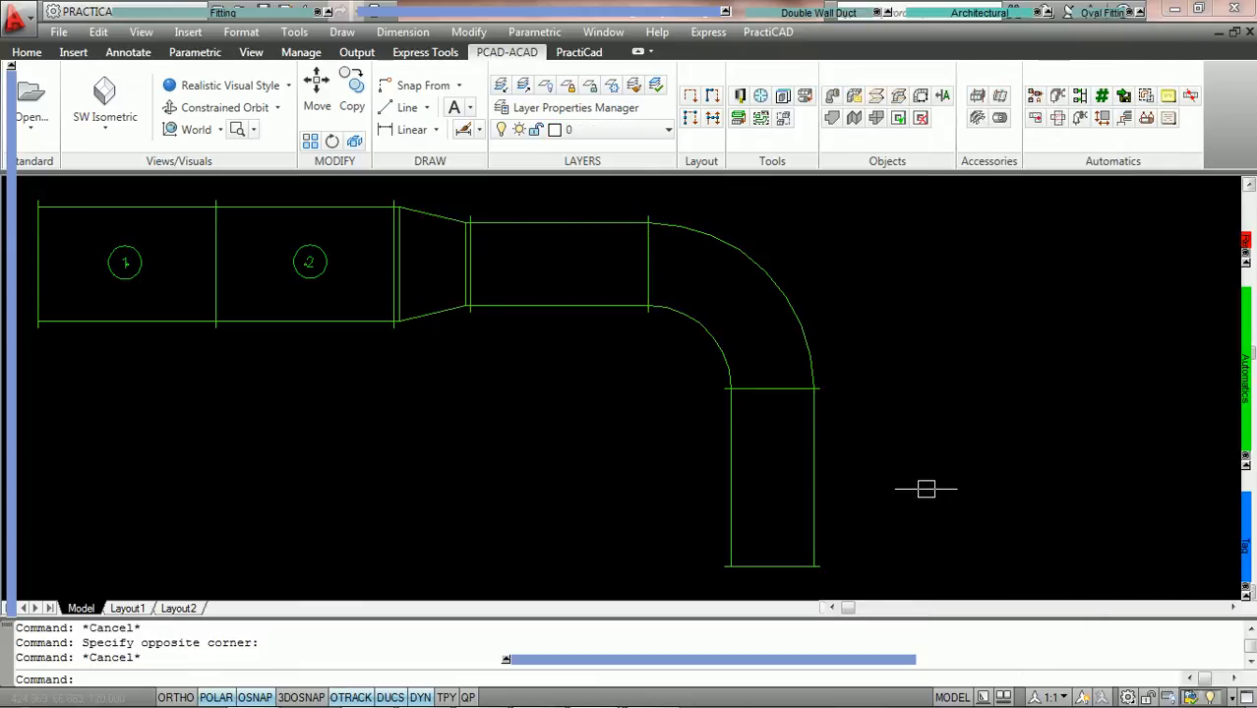
# Automatically number the whole duct run as the current selection, starting from the current number with Piece Number Circle tags.
pyautogui.click(913, 510)
pyautogui.click(168, 207)
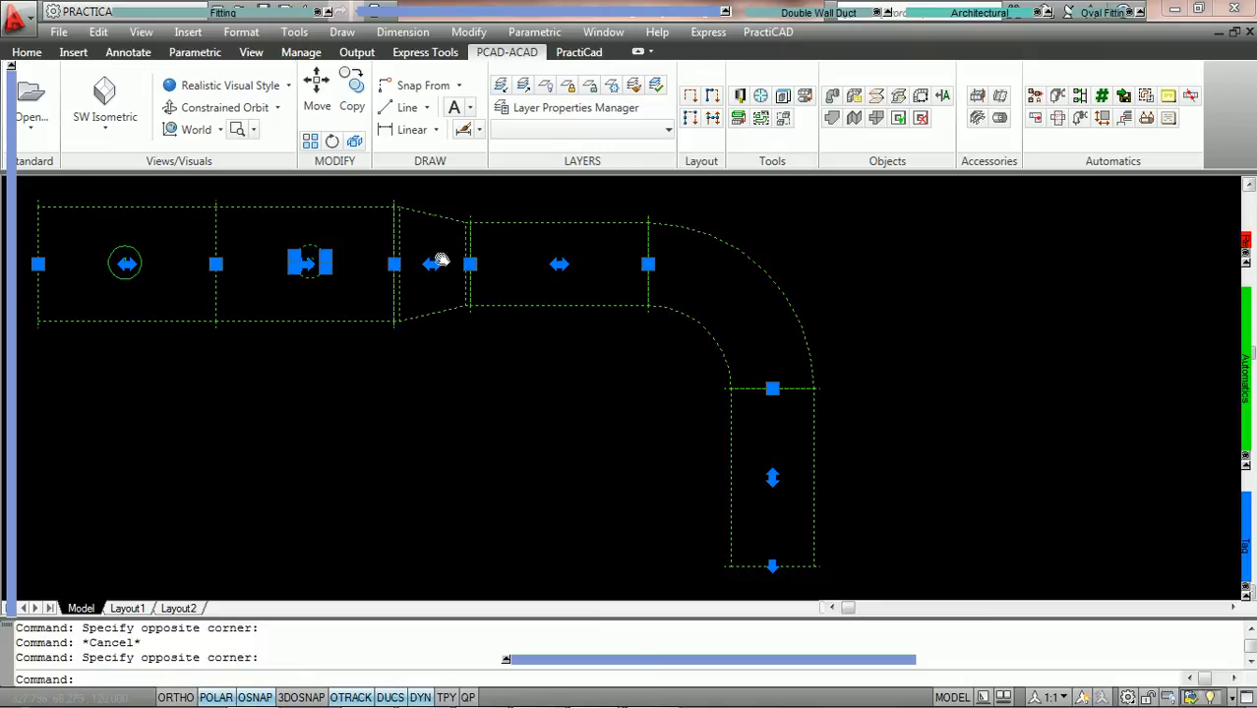
pyautogui.moveTo(441, 253); pyautogui.dragTo(556, 258, button='middle')
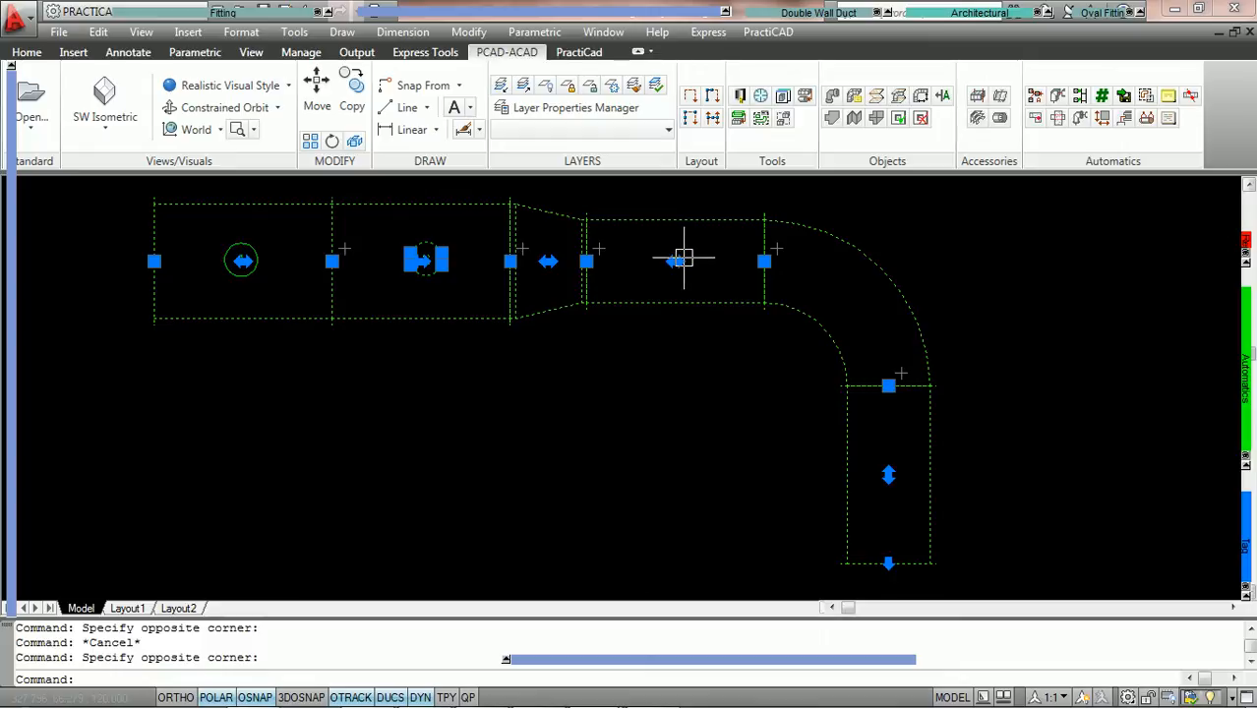
pyautogui.doubleClick(674, 224)
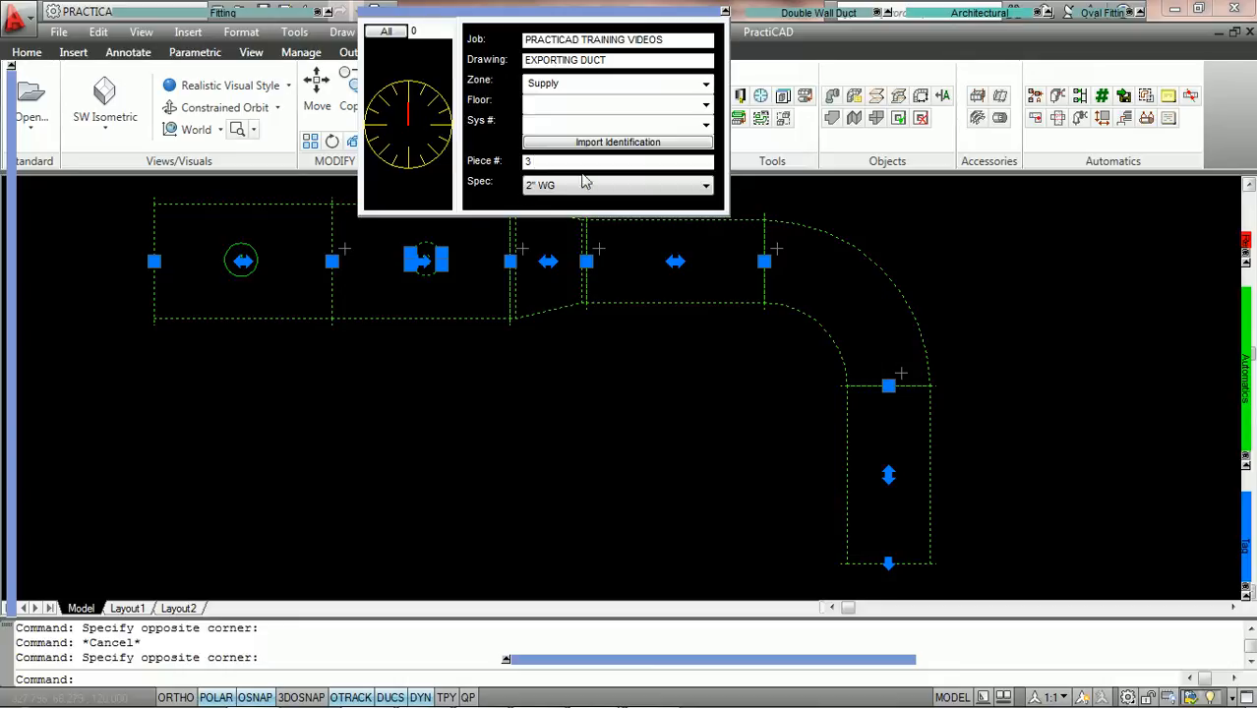
pyautogui.click(1102, 100)
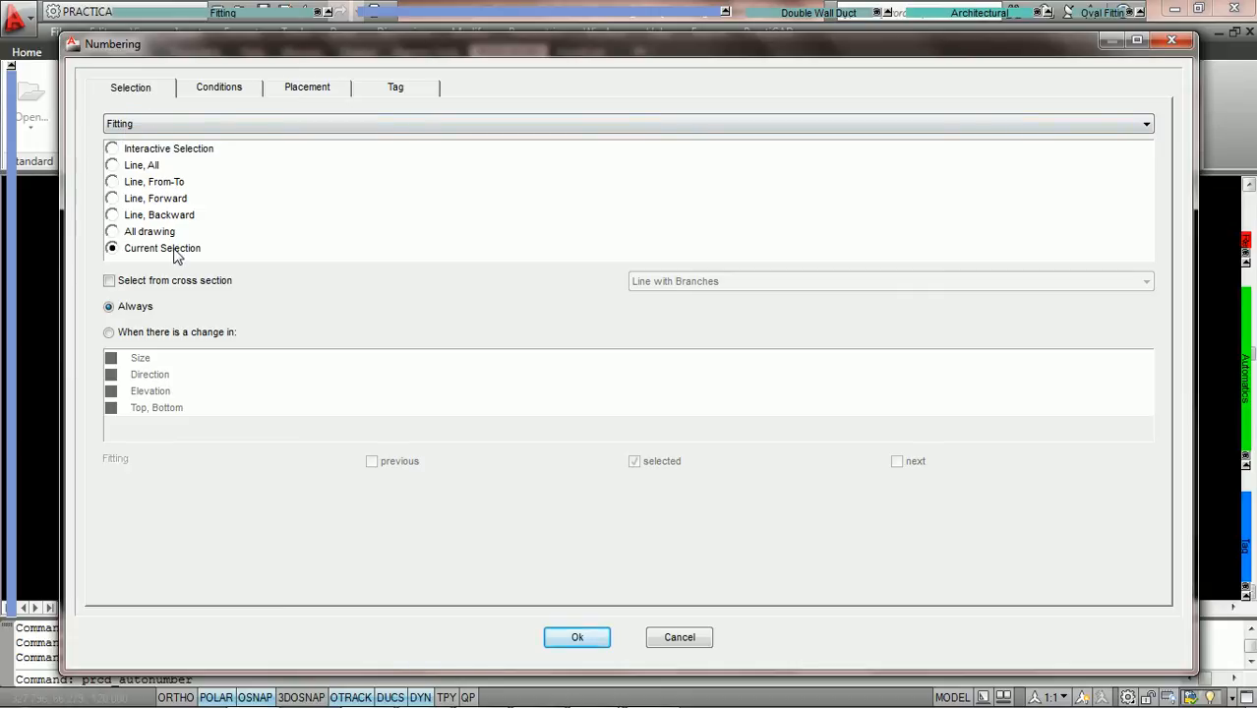
pyautogui.click(226, 89)
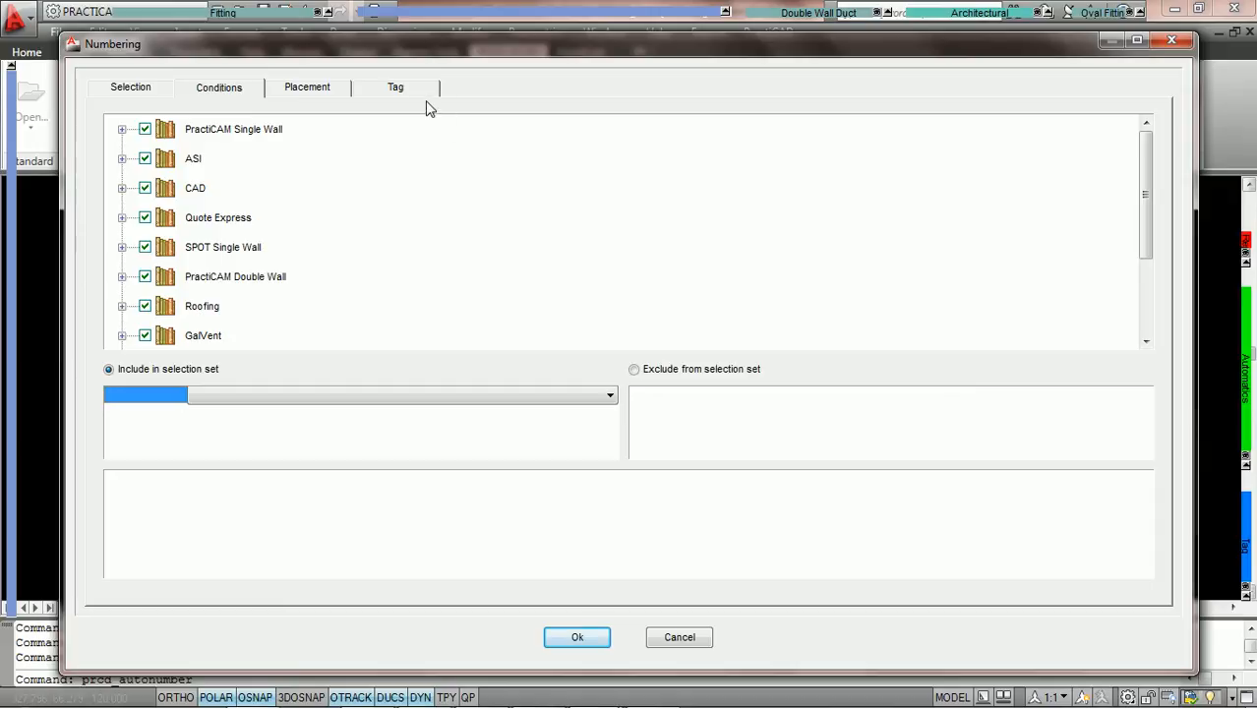
pyautogui.click(392, 90)
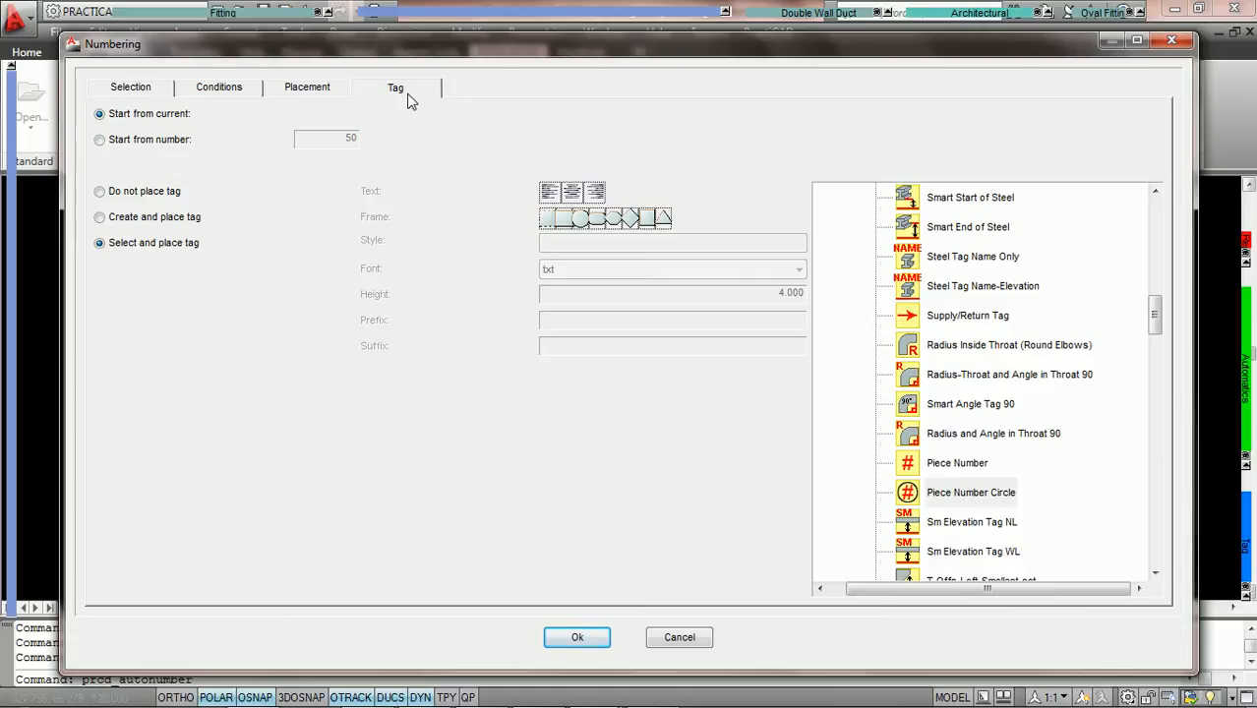
pyautogui.click(582, 637)
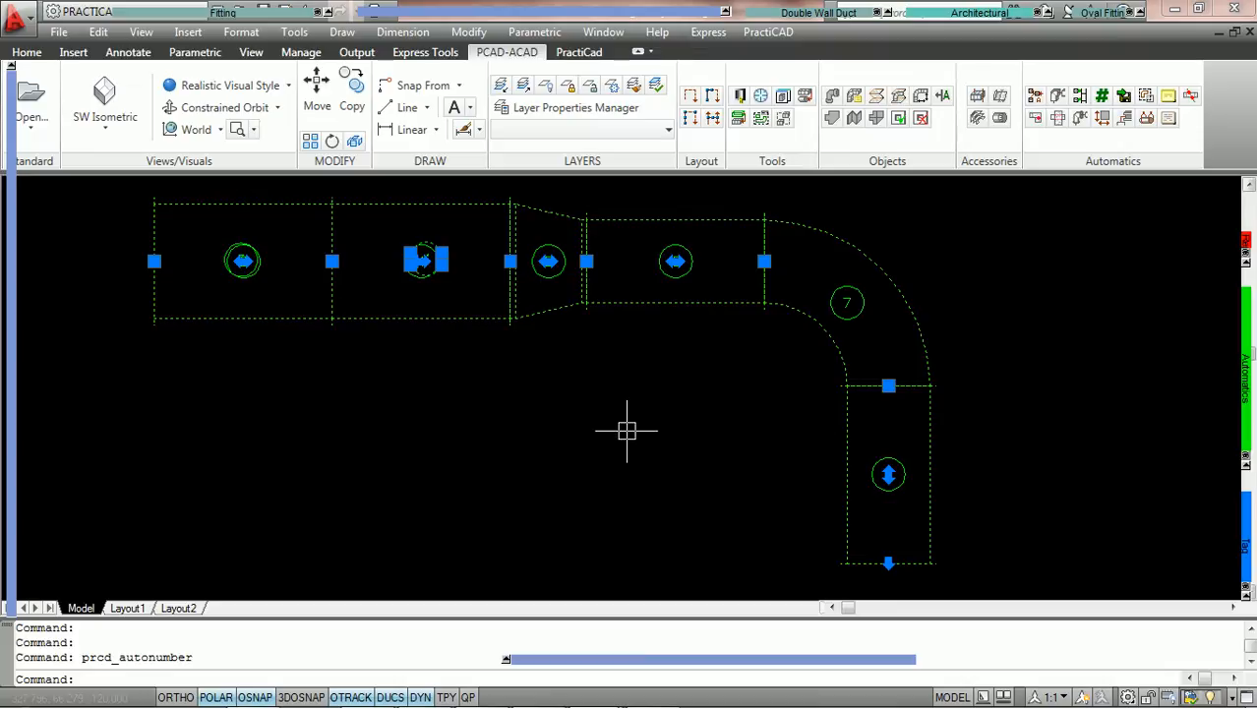
pyautogui.press('Escape')
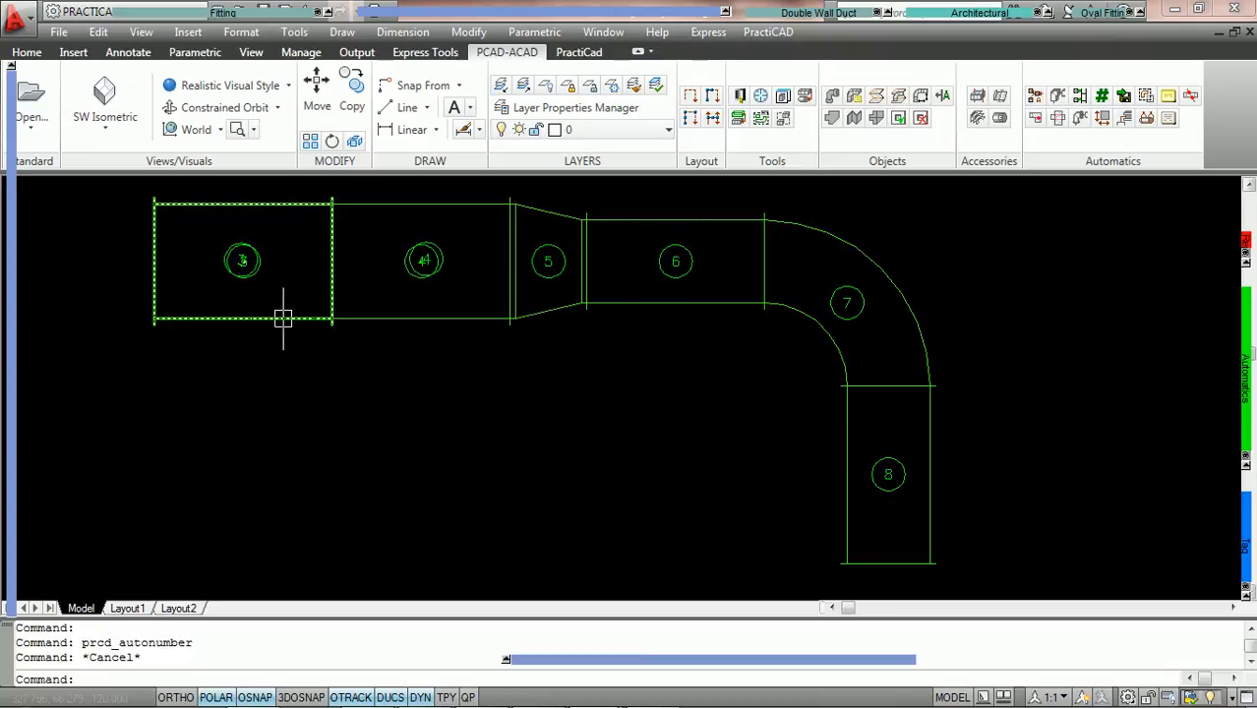
# Move one of the overlapping number tags on the first duct diagonally up, clear of the other tag.
pyautogui.moveTo(283, 317)
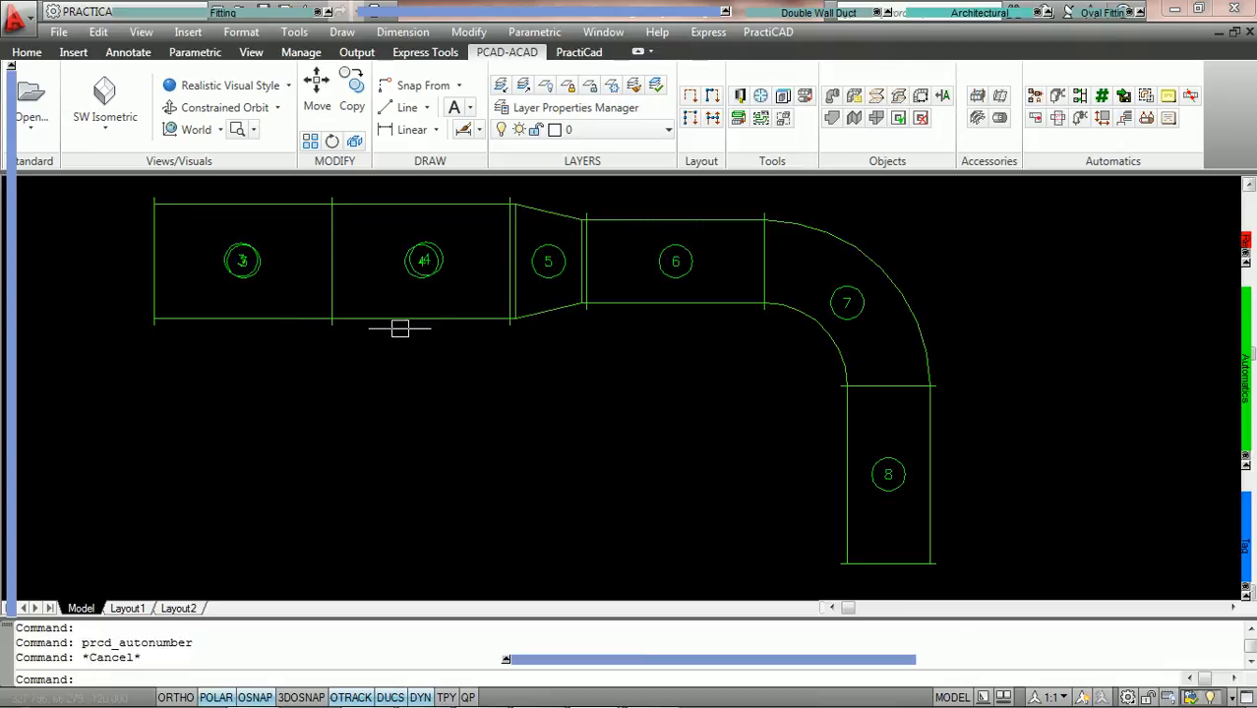
pyautogui.click(258, 267)
pyautogui.click(259, 258)
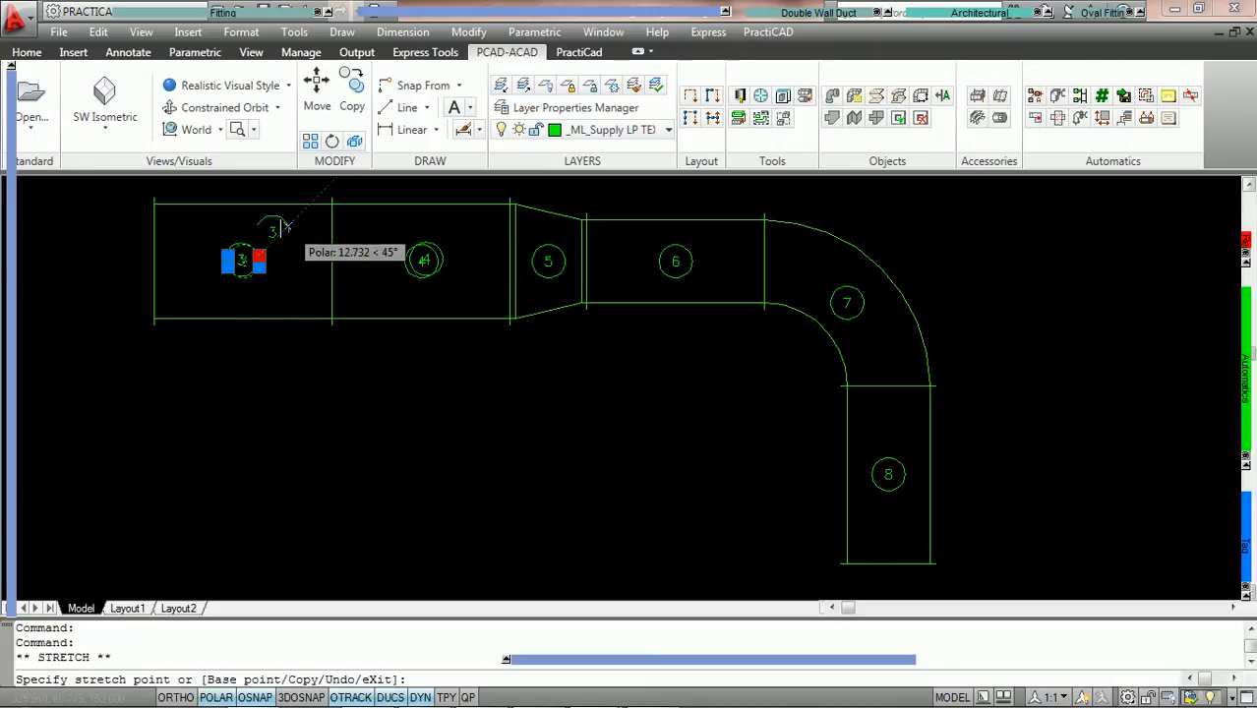
pyautogui.click(275, 229)
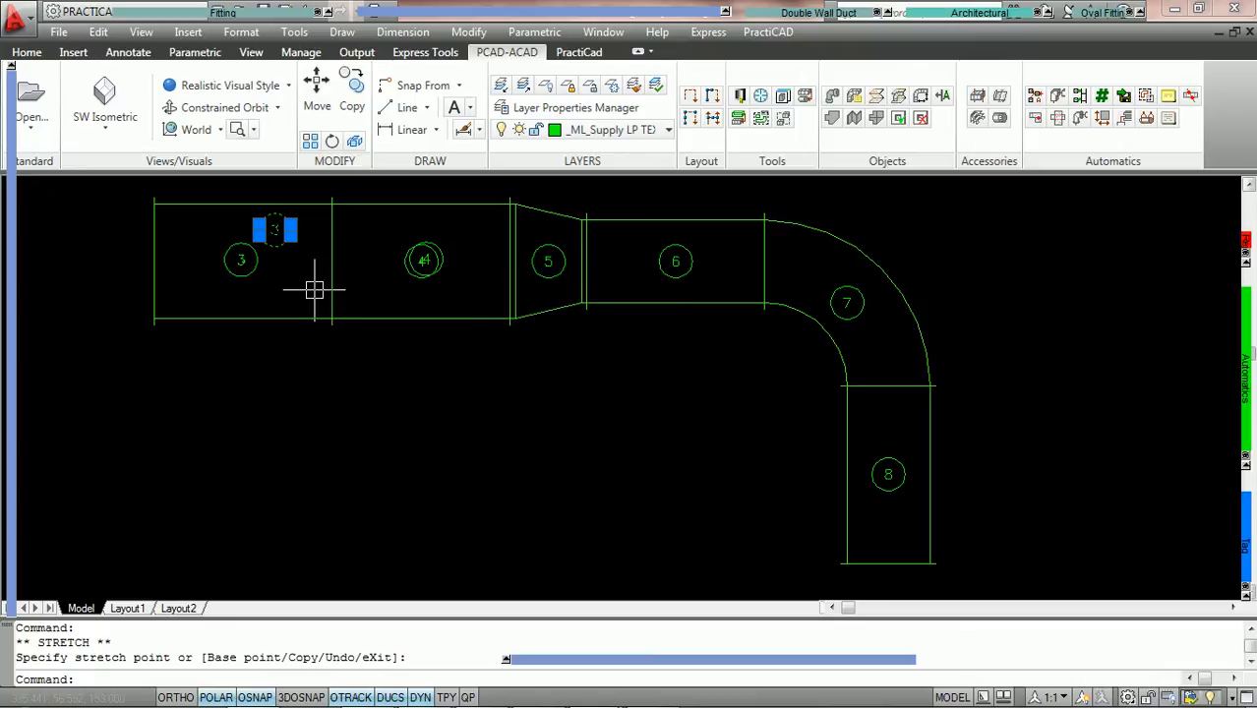
pyautogui.press('Escape')
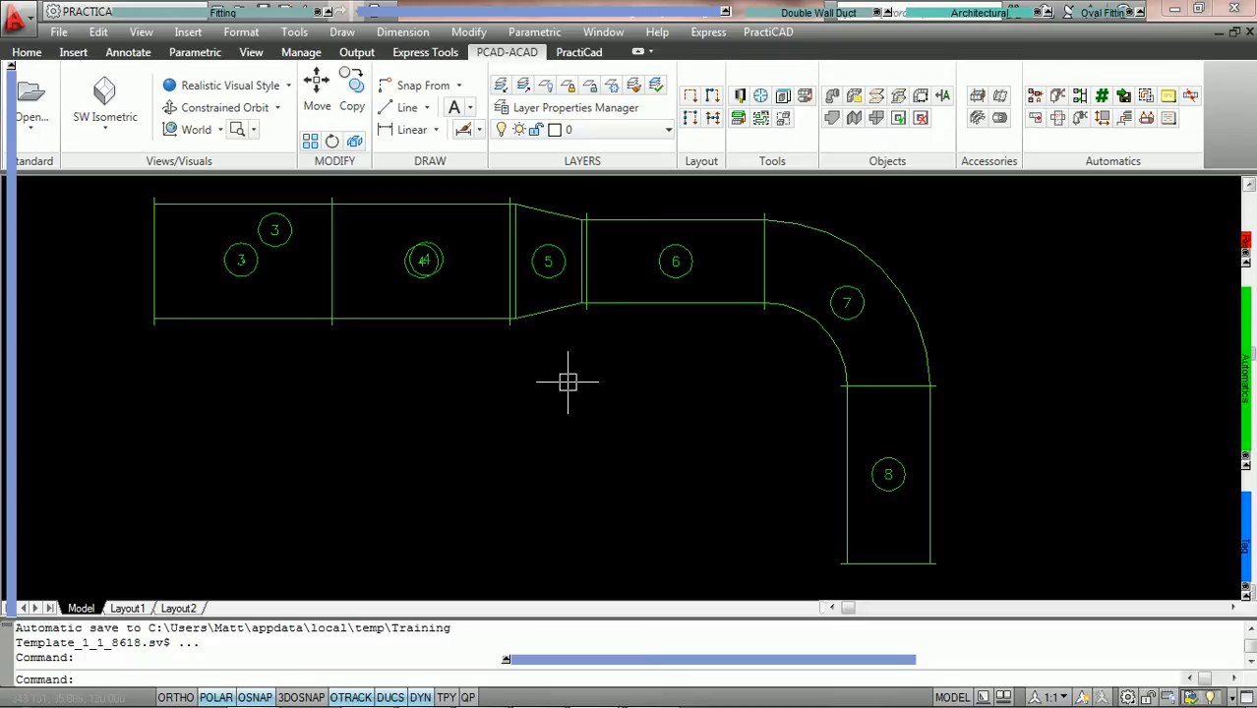
# Undo the tag move and the automatic numbering of the duct run.
pyautogui.hotkey('ctrl', 'z')
pyautogui.hotkey('ctrl', 'z')
pyautogui.hotkey('ctrl', 'z')
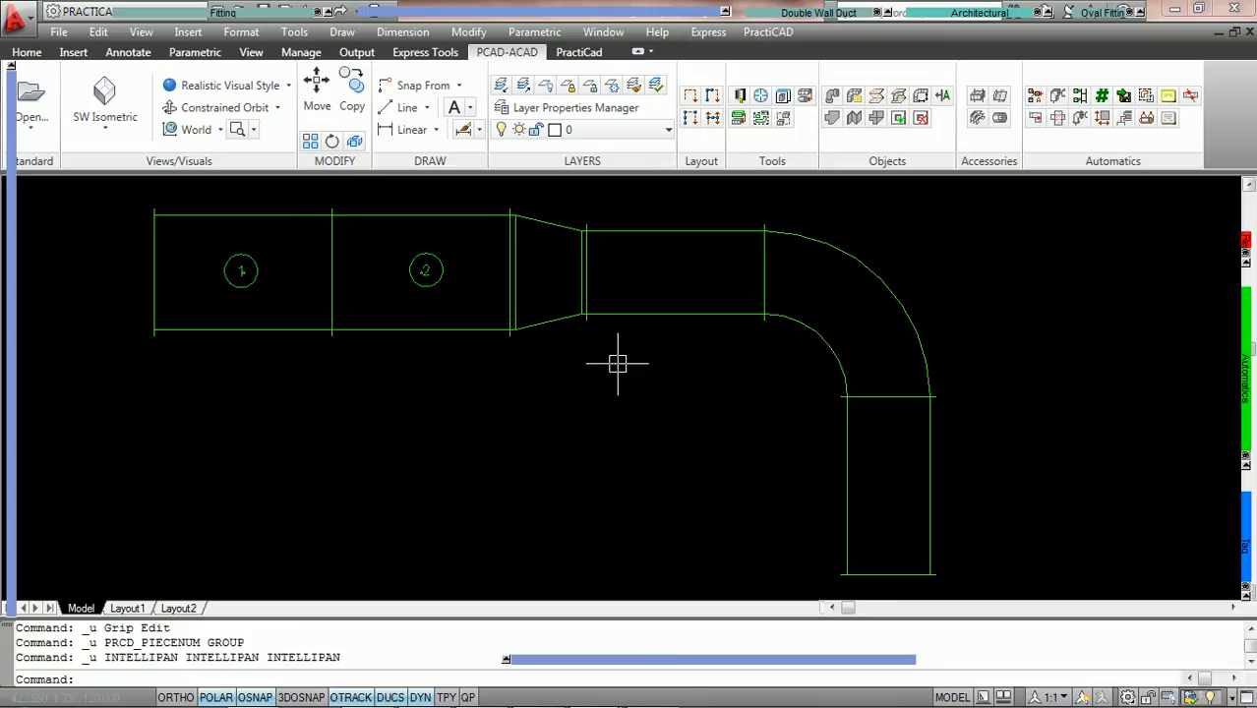
# Start automatic numbering for the whole selected duct run and add an include condition based on Piece #.
pyautogui.moveTo(551, 10)
pyautogui.click(960, 477)
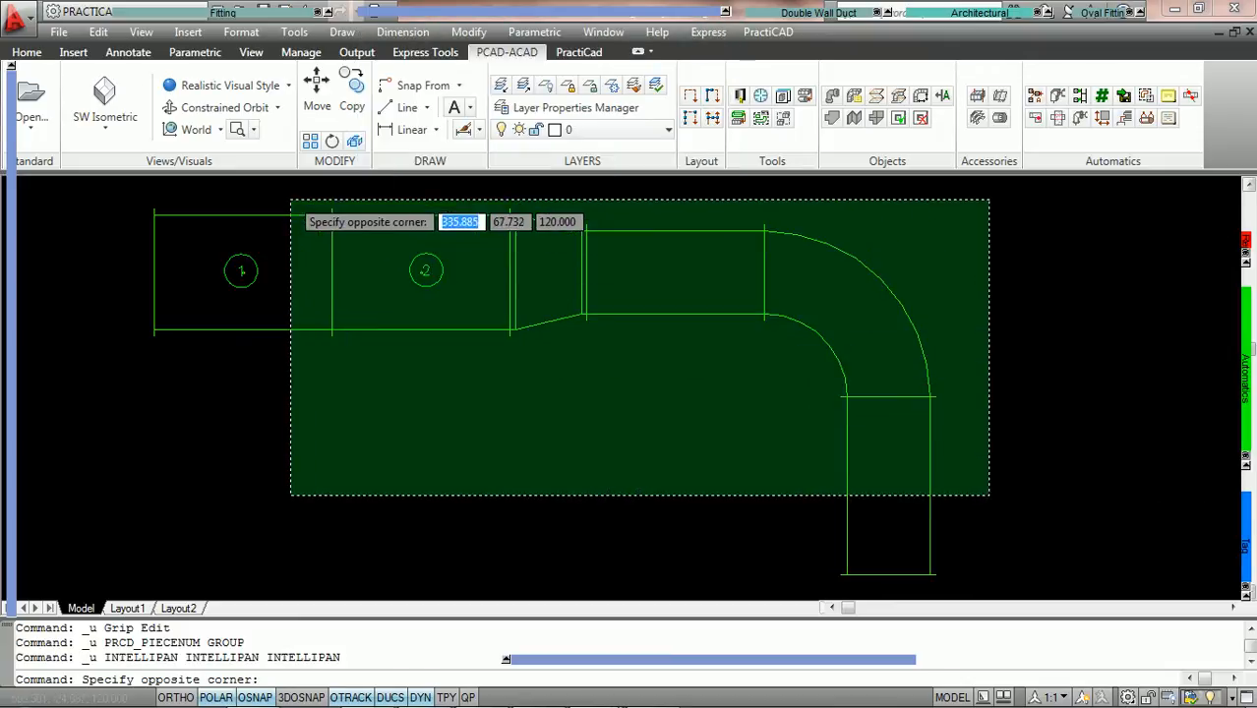
pyautogui.click(286, 191)
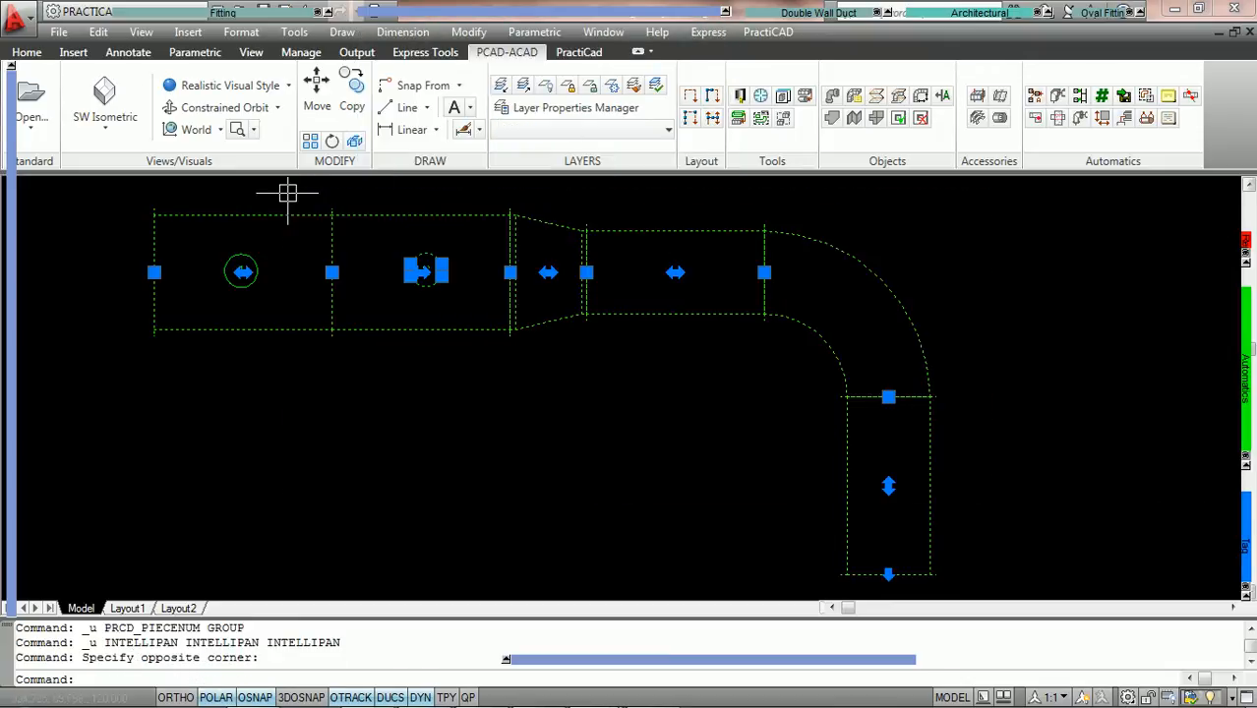
pyautogui.click(1102, 97)
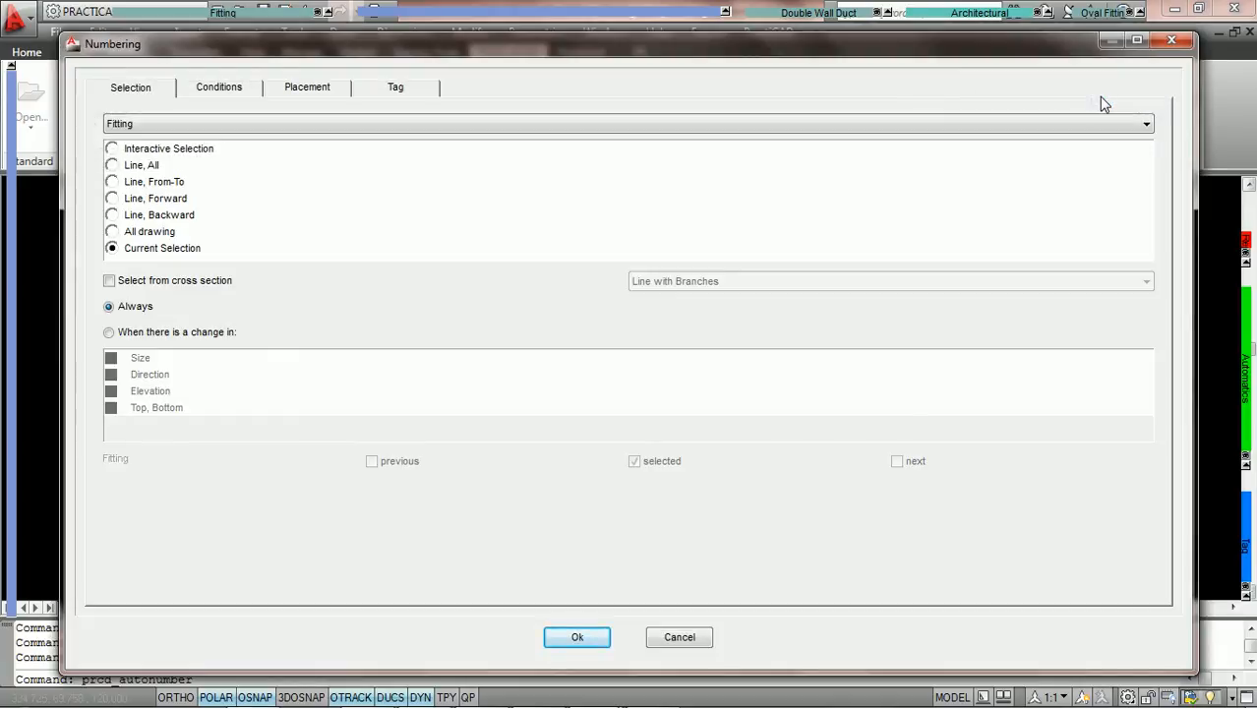
pyautogui.click(218, 88)
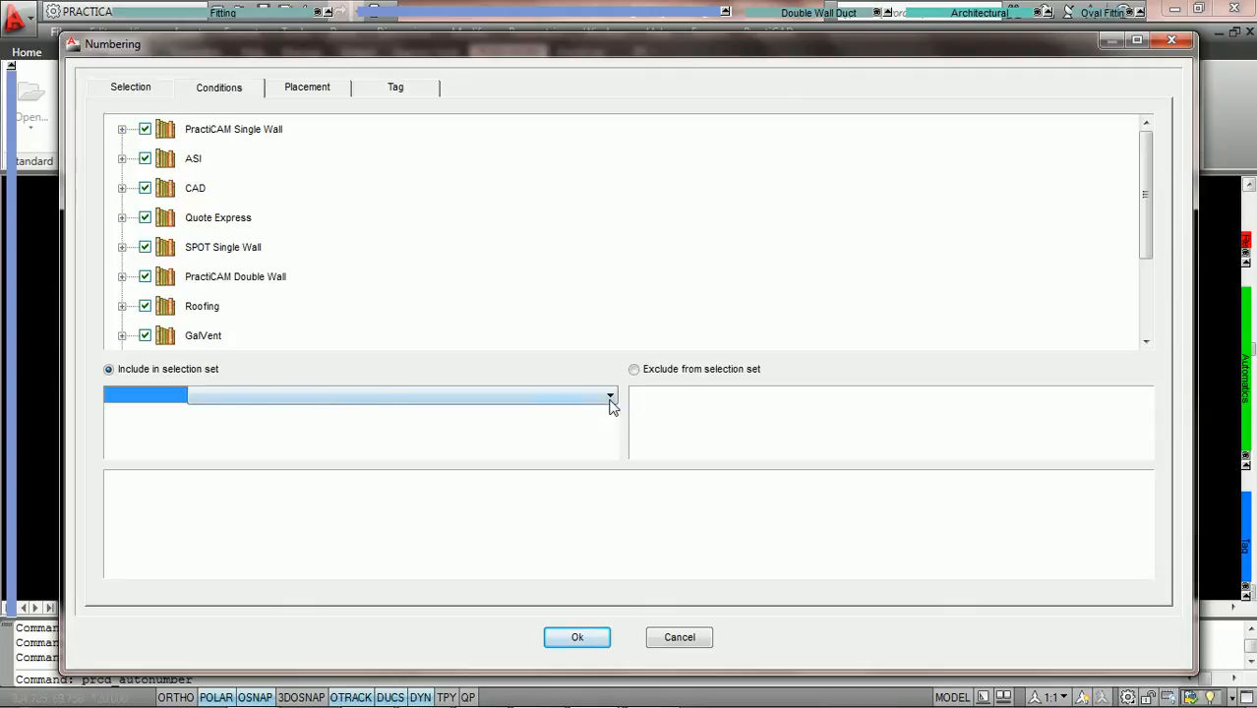
pyautogui.click(611, 398)
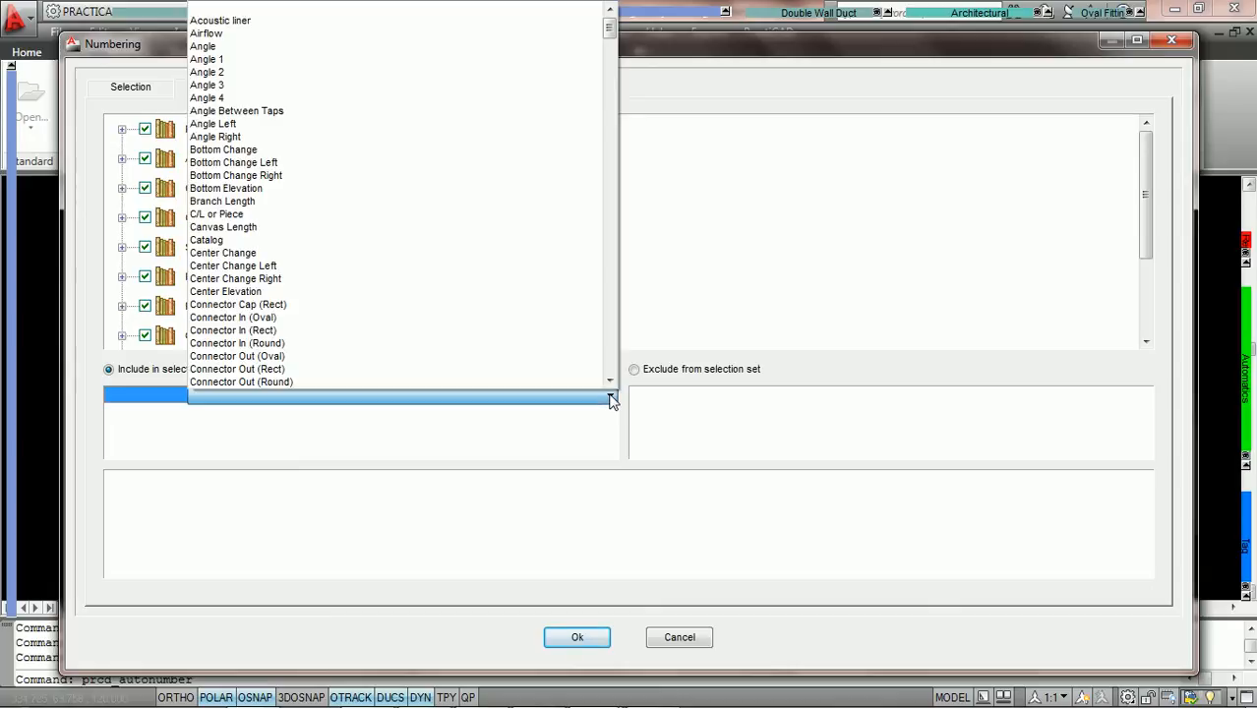
pyautogui.press('p')
pyautogui.press('p')
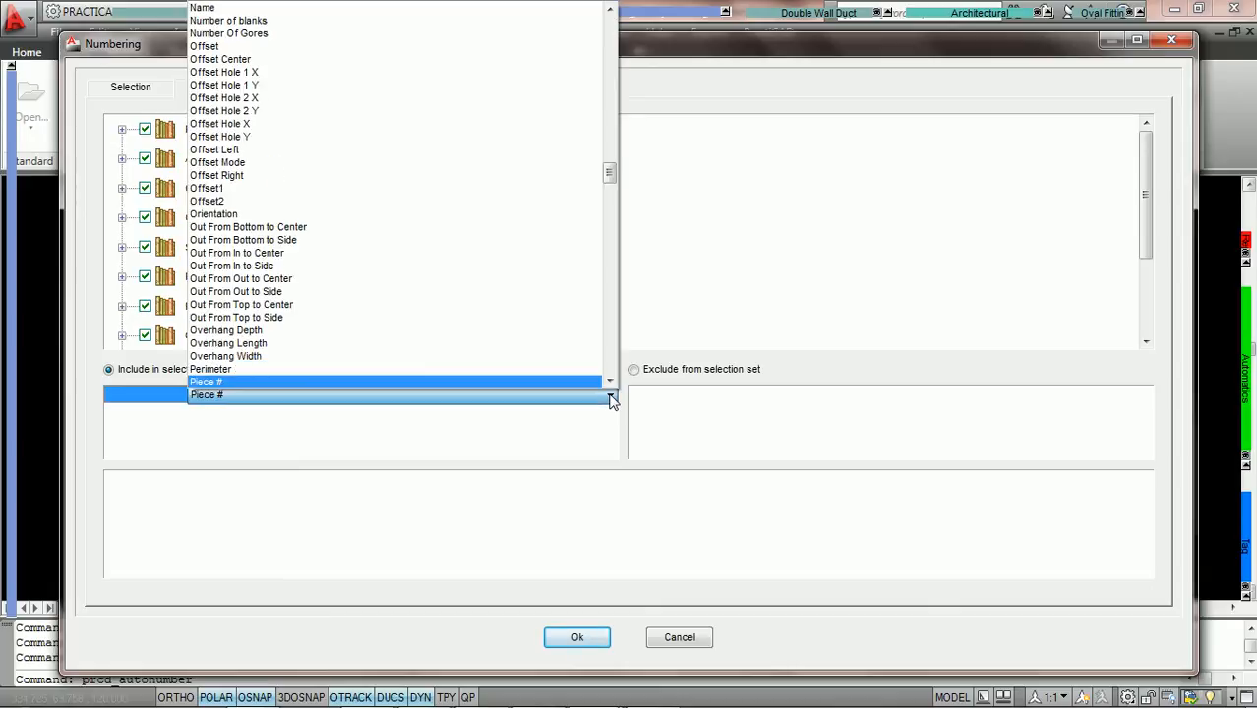
pyautogui.click(320, 381)
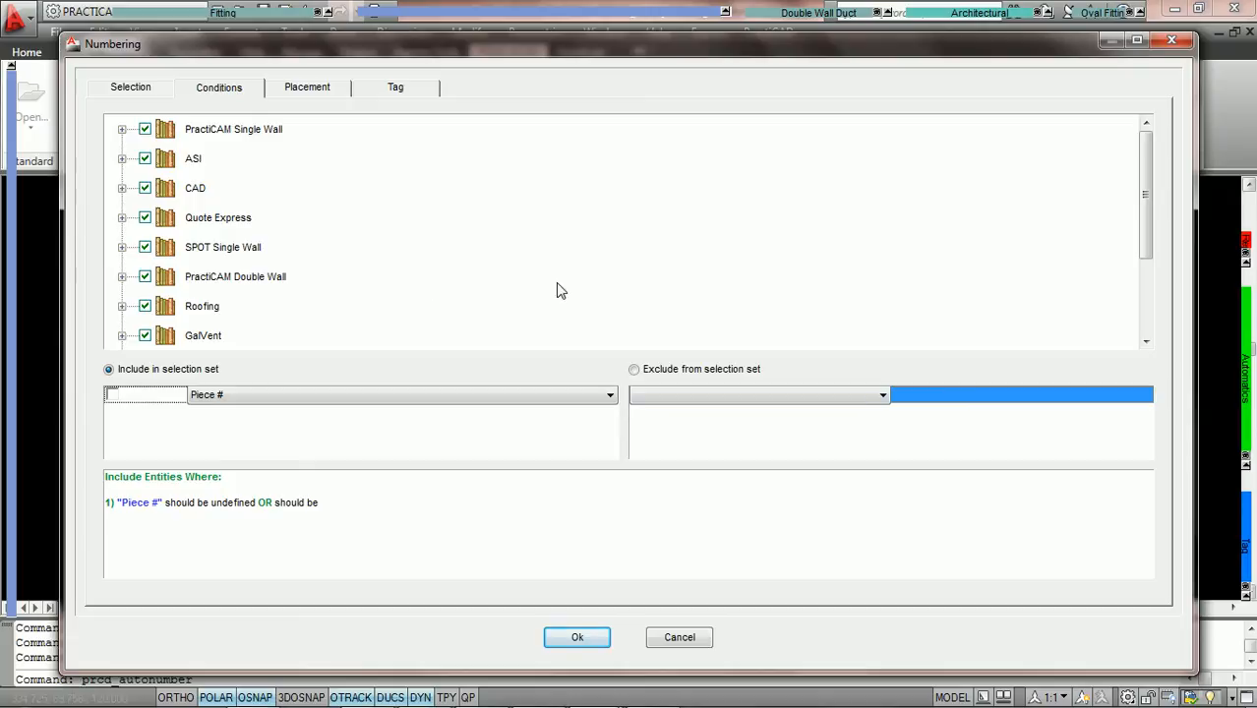
# Require Piece # to be defined and equal to 0, then number the selected fittings.
pyautogui.click(828, 399)
pyautogui.click(688, 429)
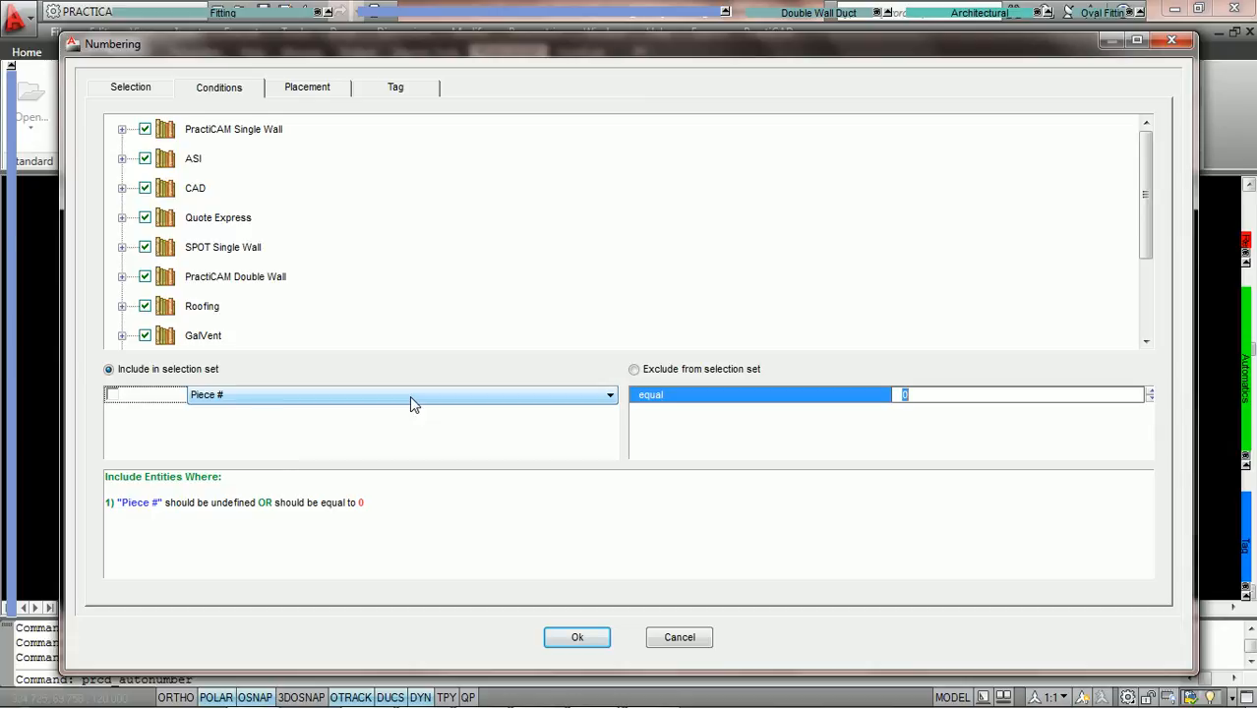
pyautogui.click(114, 395)
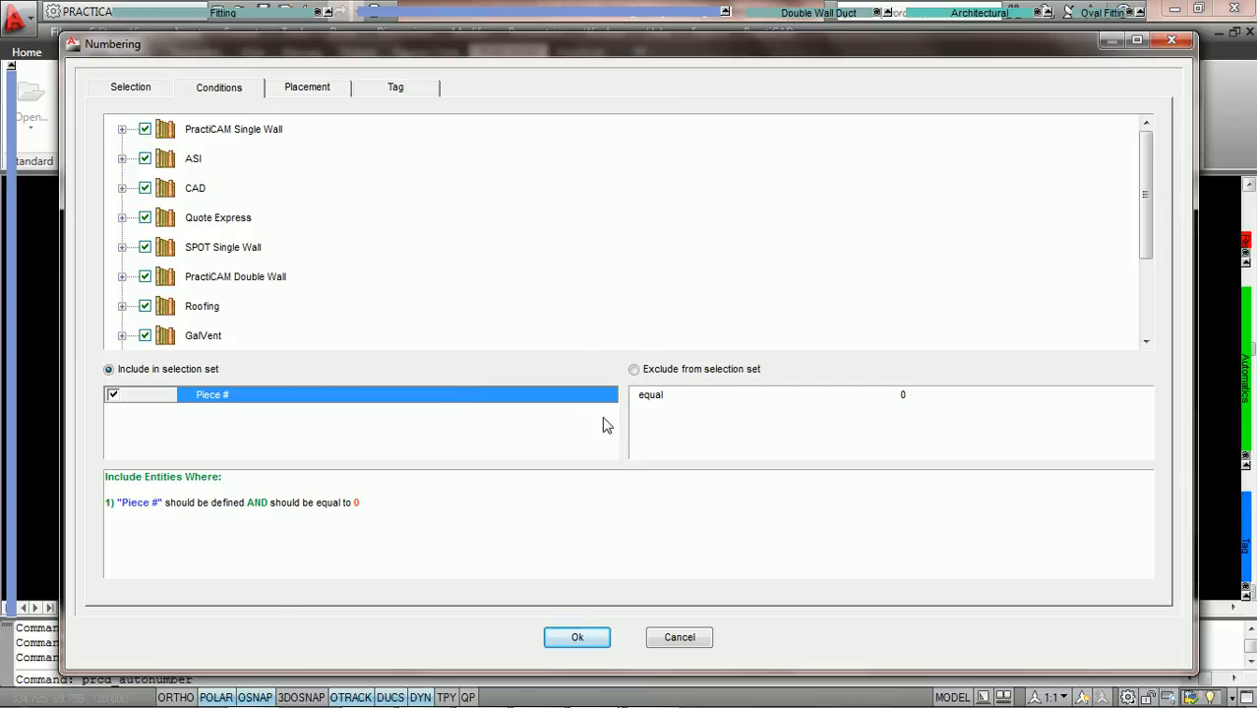
pyautogui.click(578, 638)
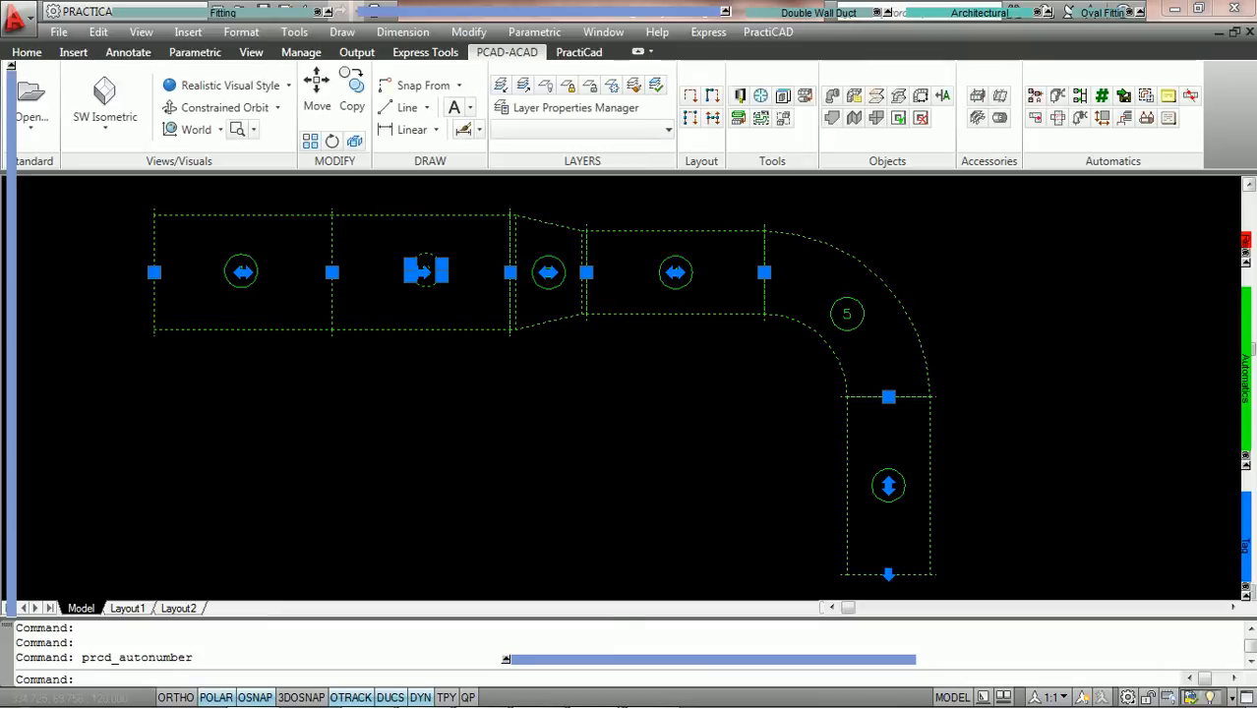
pyautogui.press('Escape')
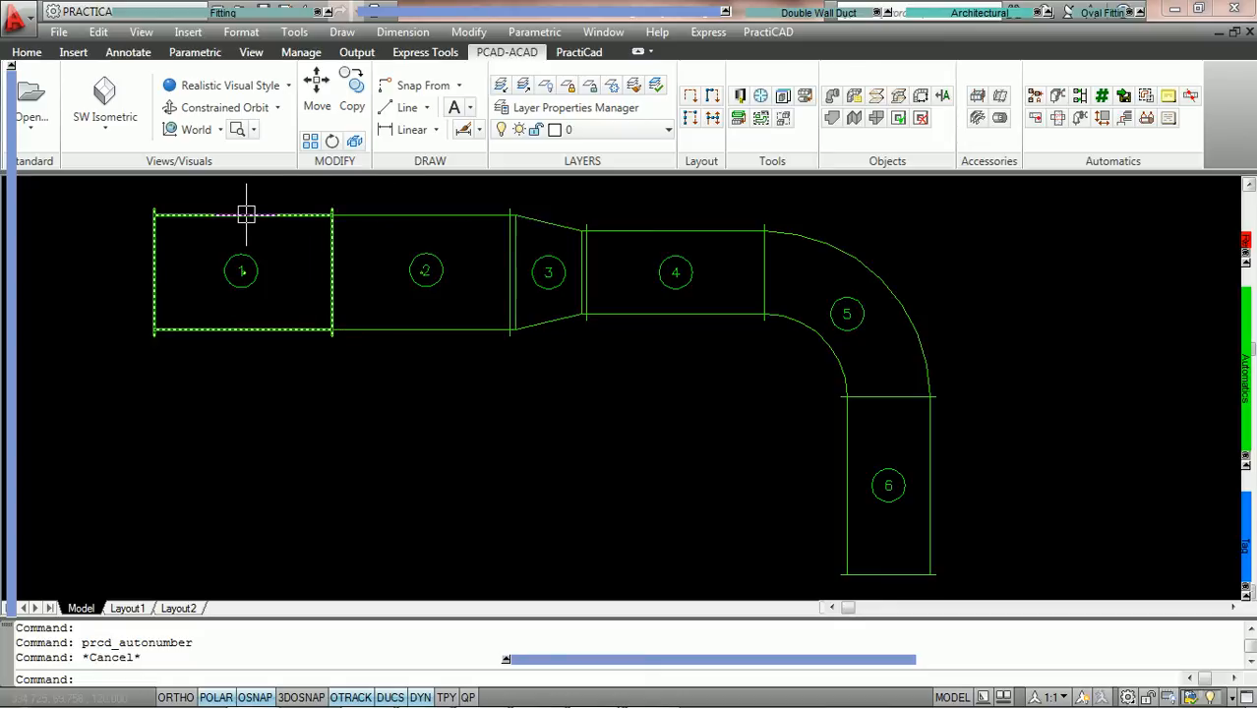
pyautogui.moveTo(247, 213)
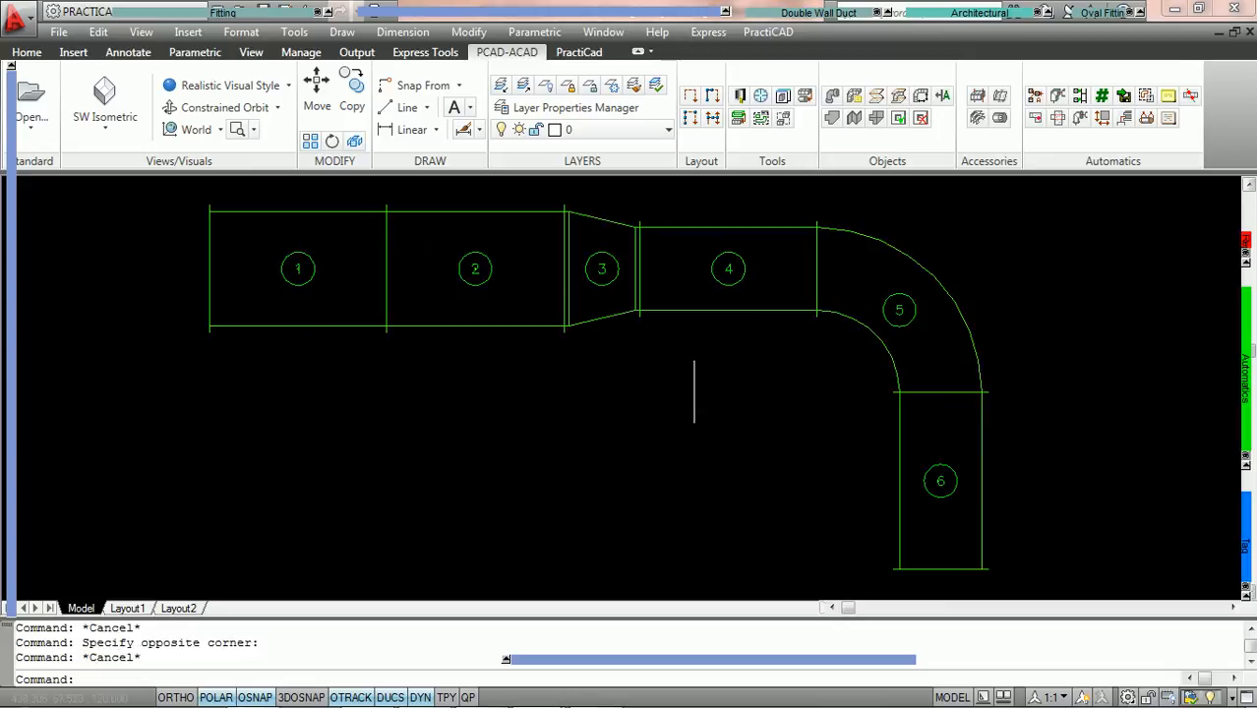
pyautogui.moveTo(747, 377); pyautogui.dragTo(622, 356, button='middle')
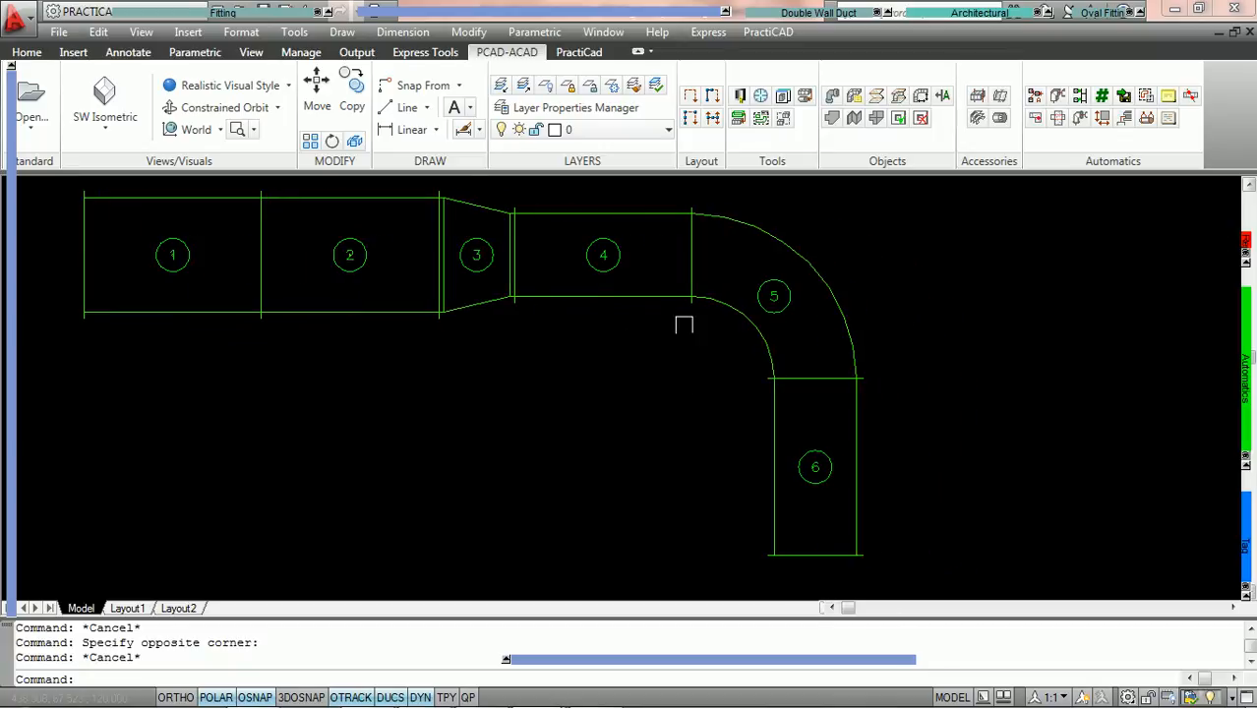
# Clear the Piece # of the last three fittings in the run: the straight duct after the reducer, the elbow and the vertical duct.
pyautogui.click(771, 412)
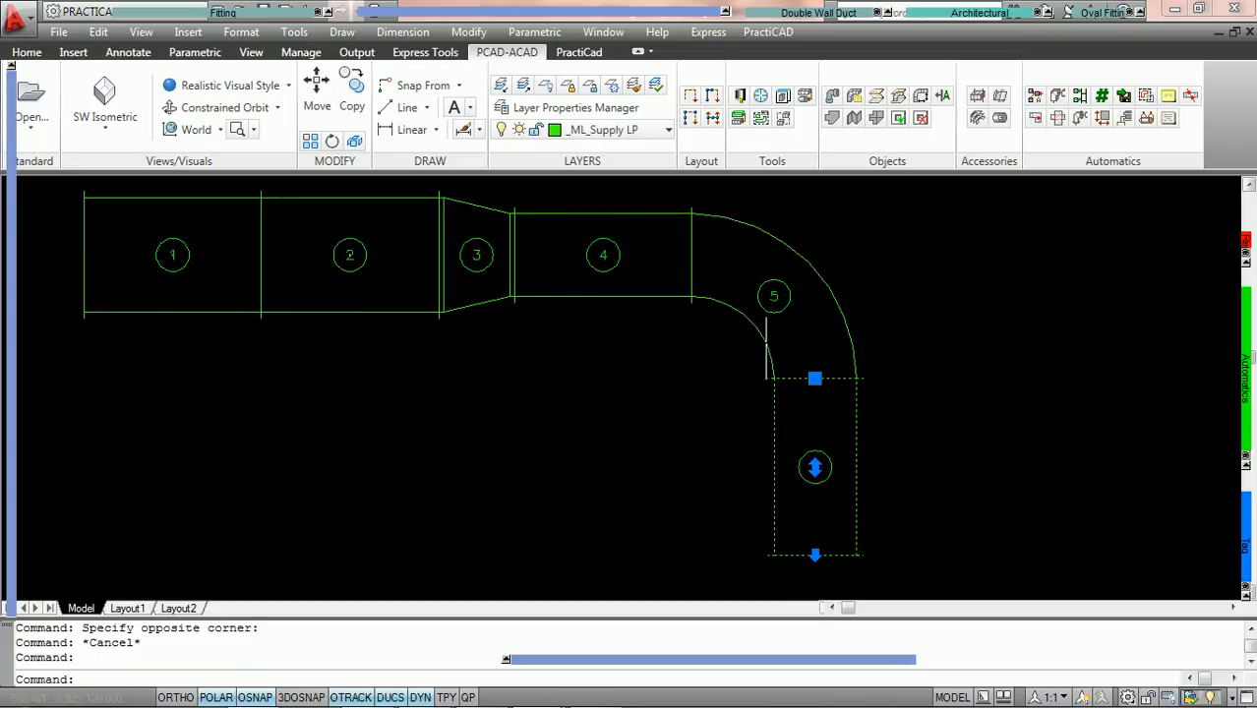
pyautogui.click(624, 297)
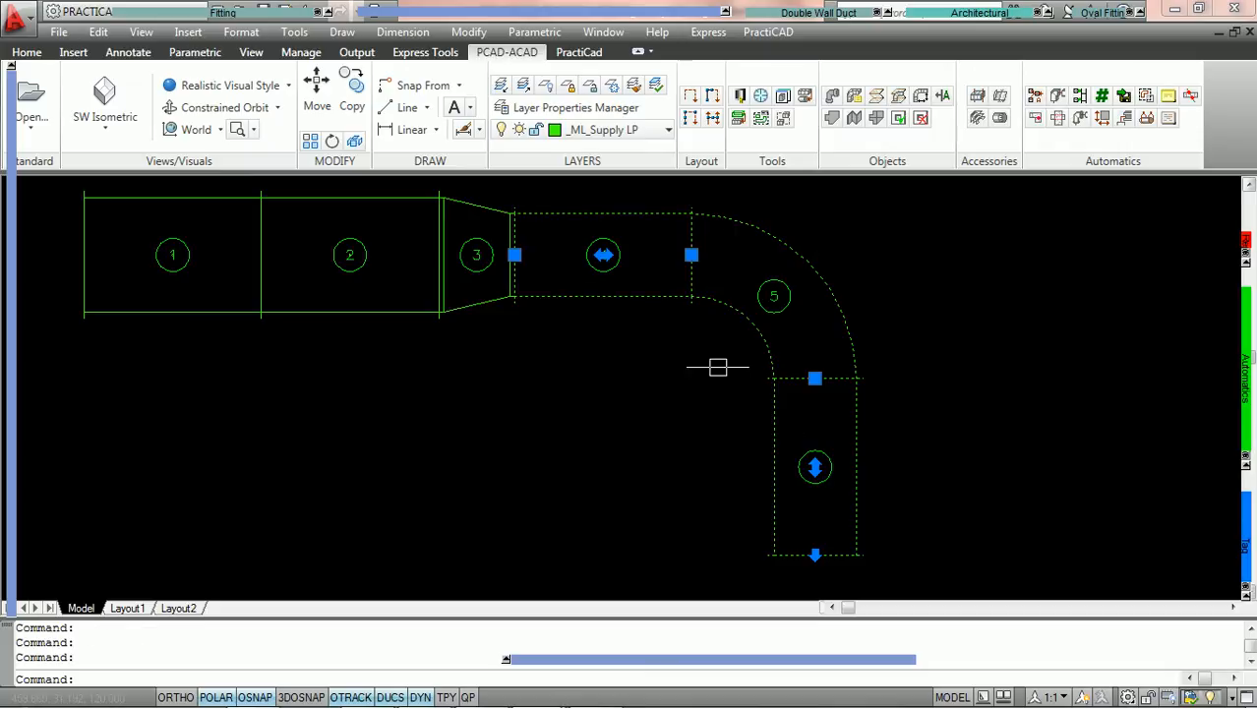
pyautogui.rightClick(671, 350)
pyautogui.click(726, 675)
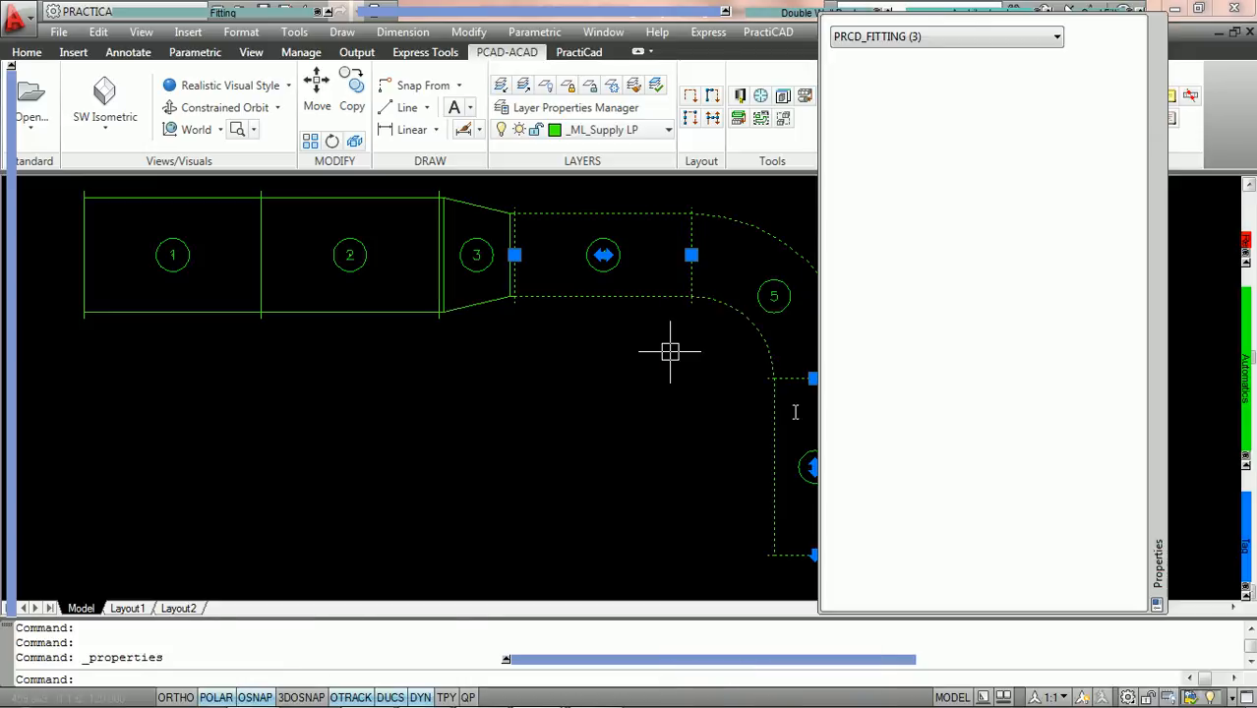
pyautogui.scroll(-3, 1023, 330)
pyautogui.scroll(-4, 1051, 433)
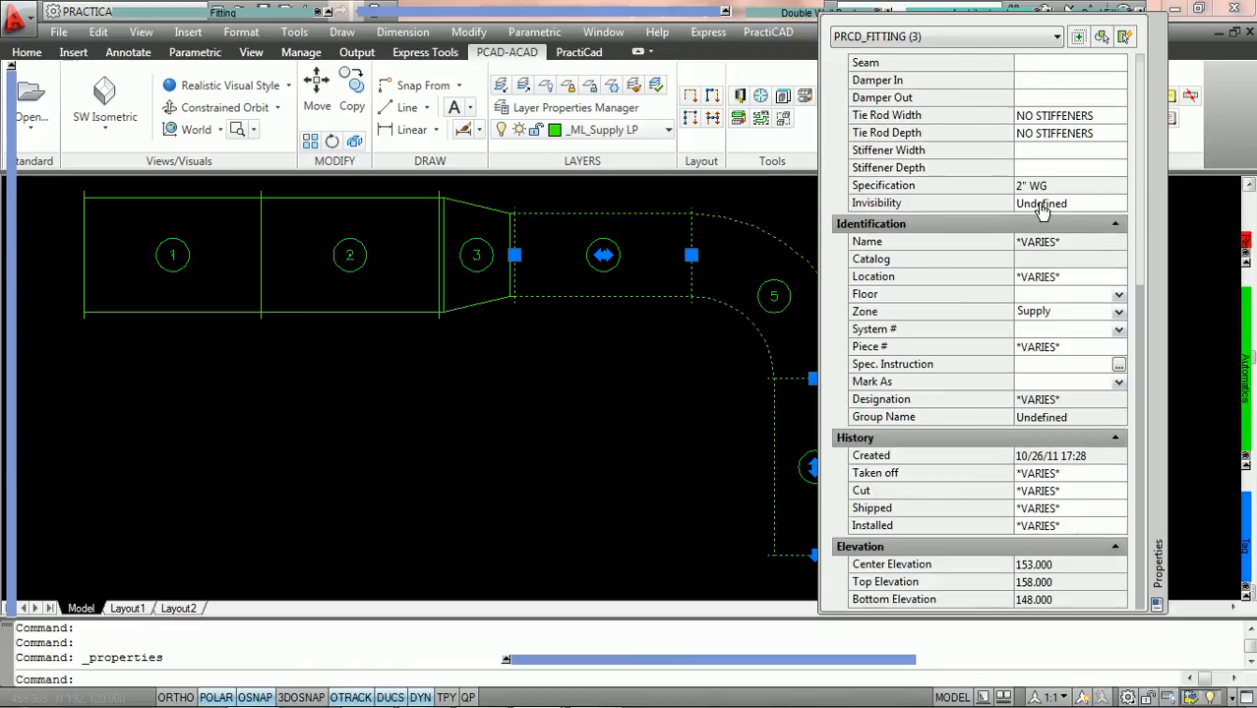
pyautogui.click(1059, 344)
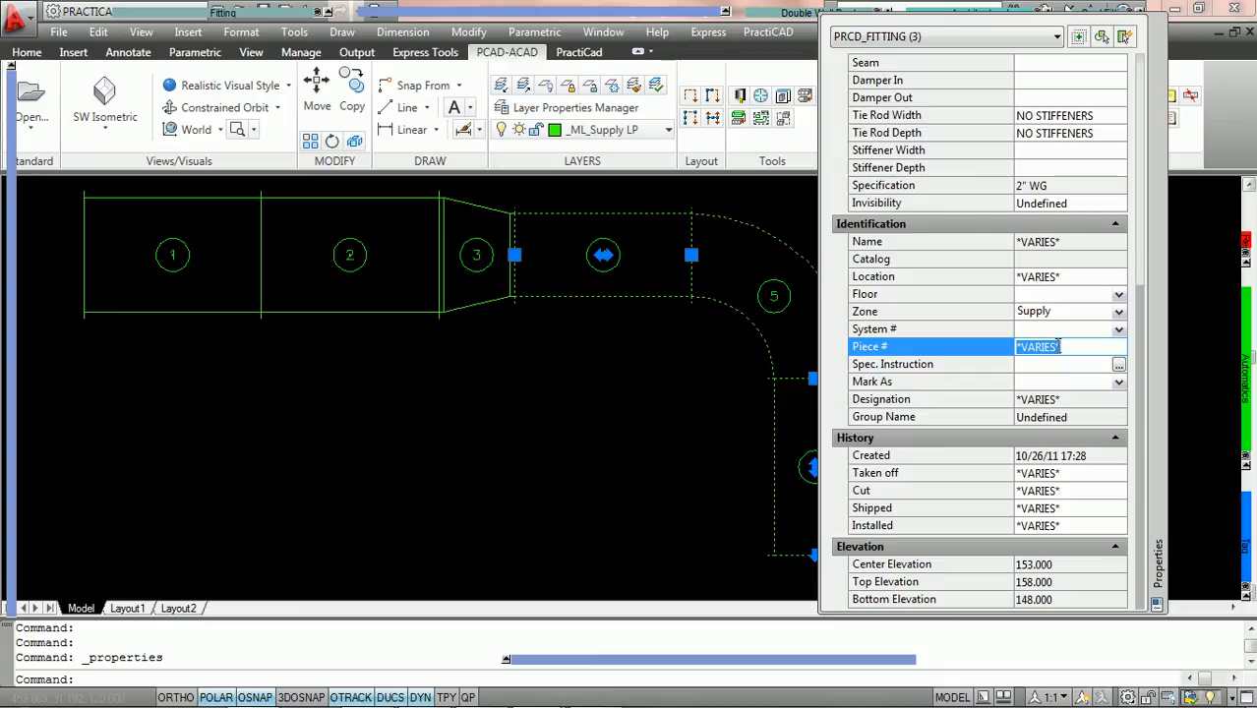
pyautogui.press('BackSpace')
pyautogui.press('Return')
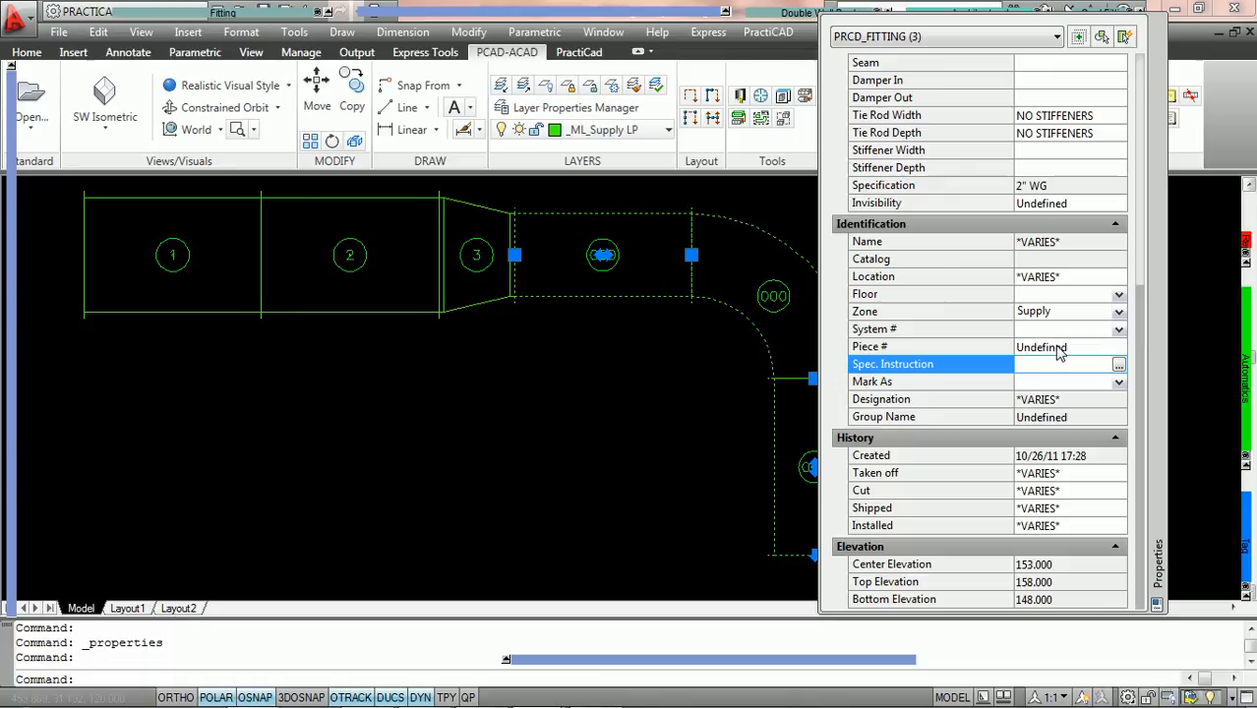
pyautogui.click(1159, 30)
pyautogui.press('Escape')
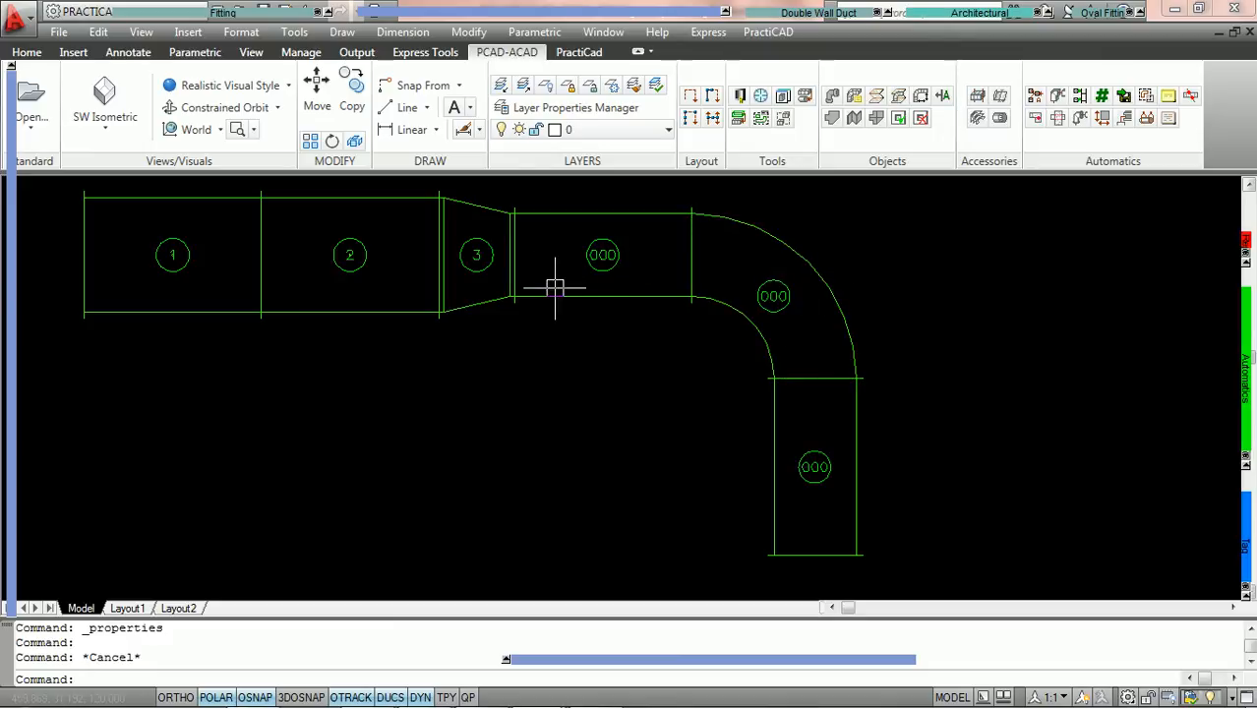
# Select the three fittings tagged 000 together with their tags and set the starting number to 4.
pyautogui.moveTo(555, 296)
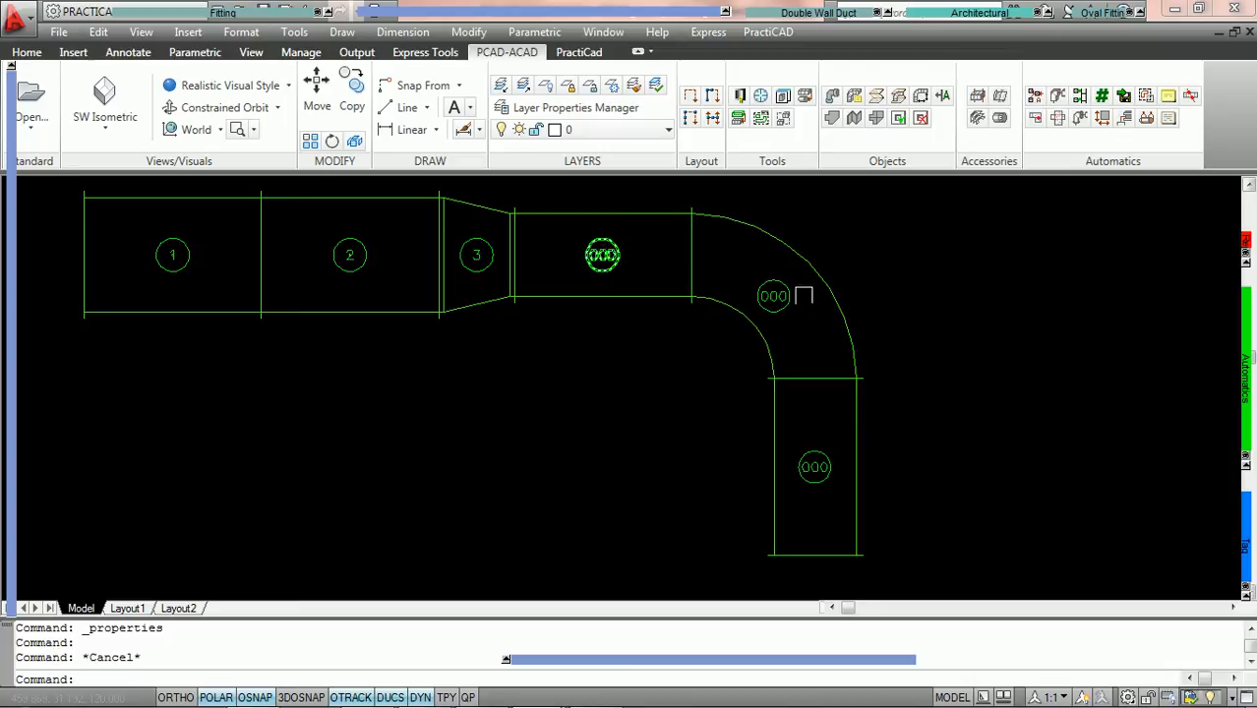
pyautogui.moveTo(793, 297)
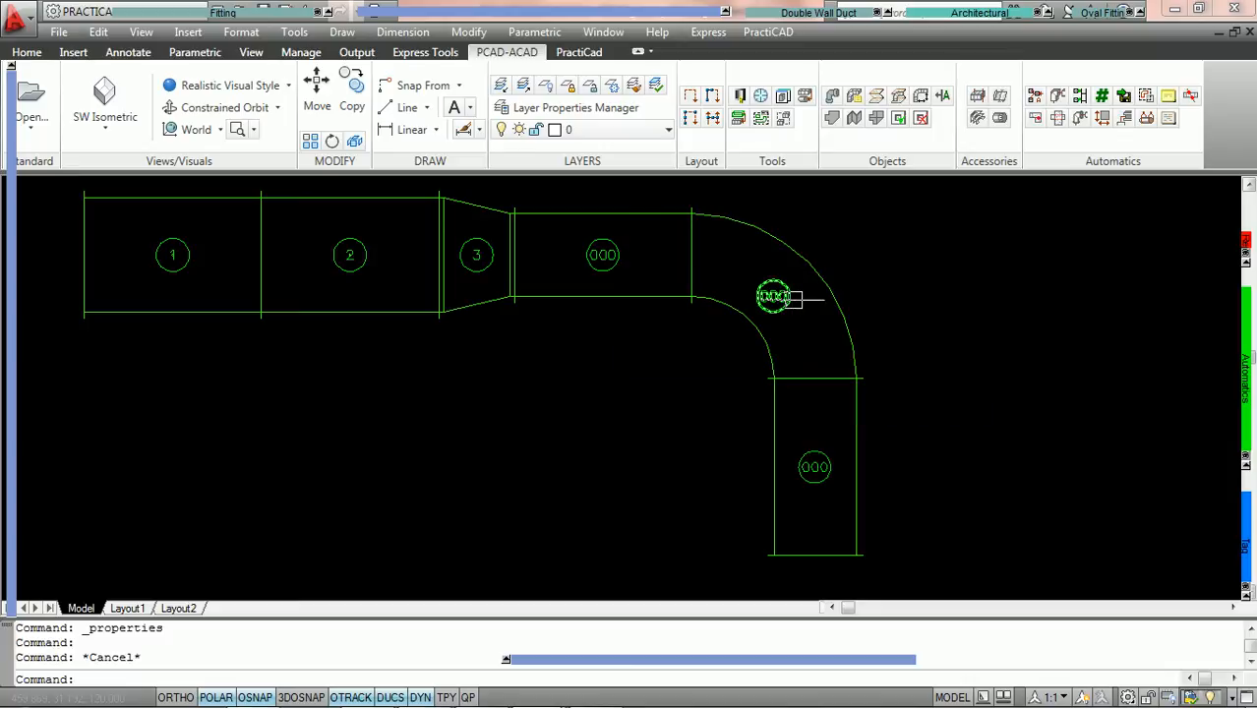
pyautogui.click(962, 470)
pyautogui.click(612, 248)
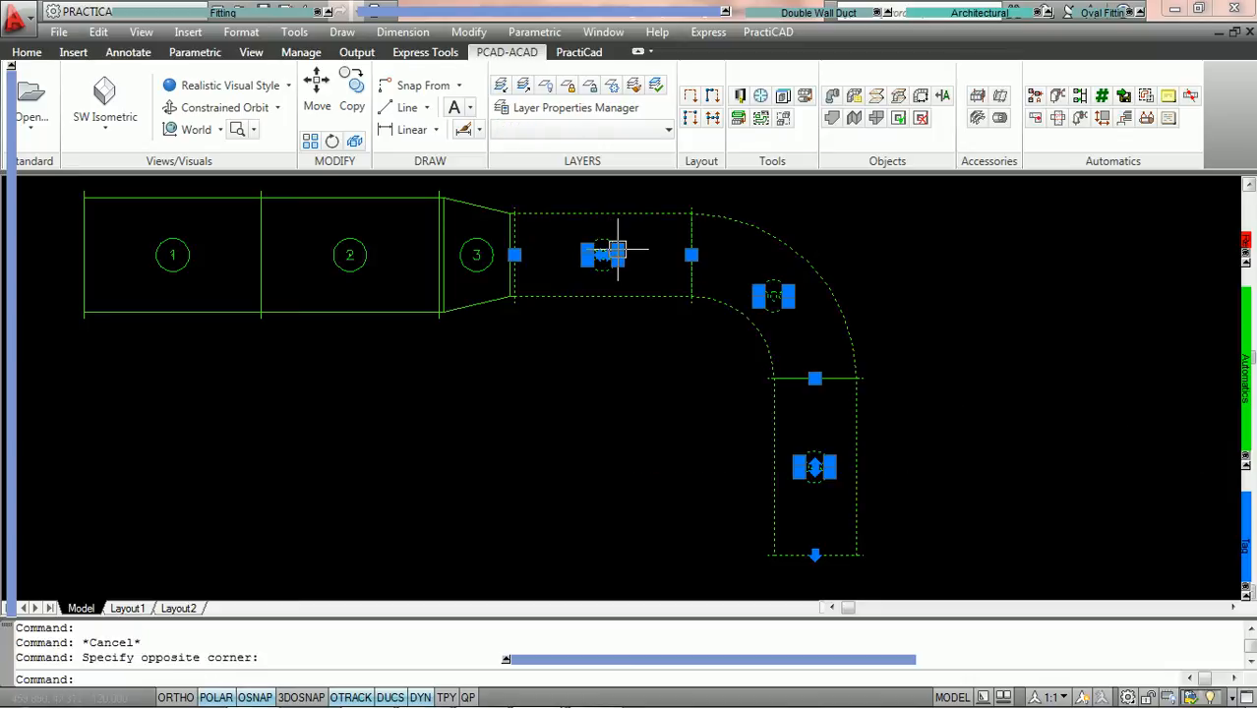
pyautogui.moveTo(556, 13)
pyautogui.moveTo(554, 166); pyautogui.dragTo(522, 169)
pyautogui.write('4')
# Automatically number the current selection, including only fittings whose Piece # is defined and equal to 0.
pyautogui.click(1103, 96)
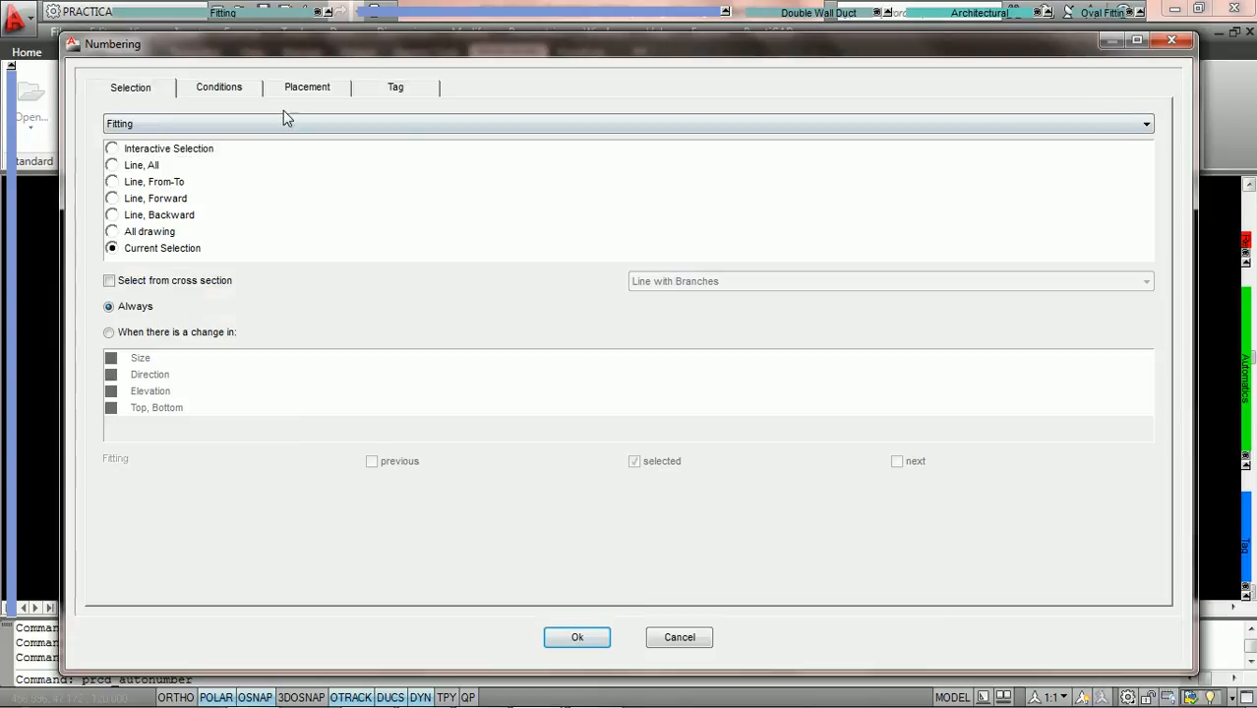
pyautogui.click(222, 89)
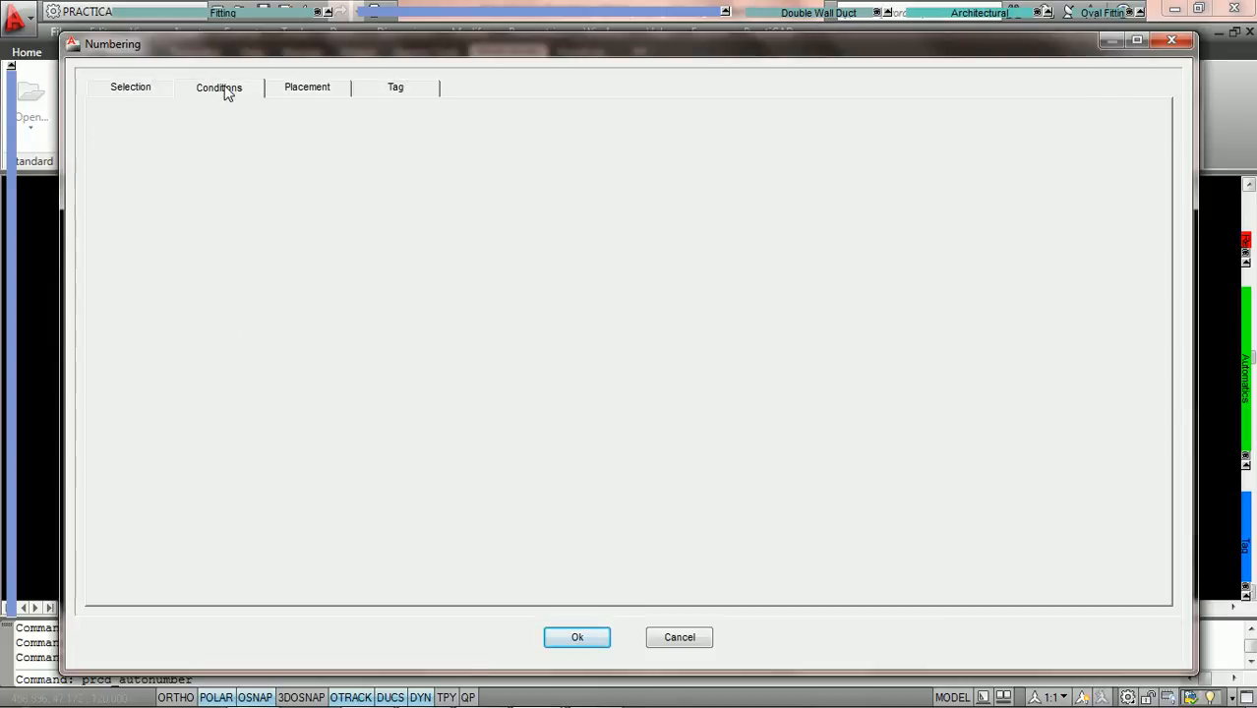
pyautogui.click(234, 399)
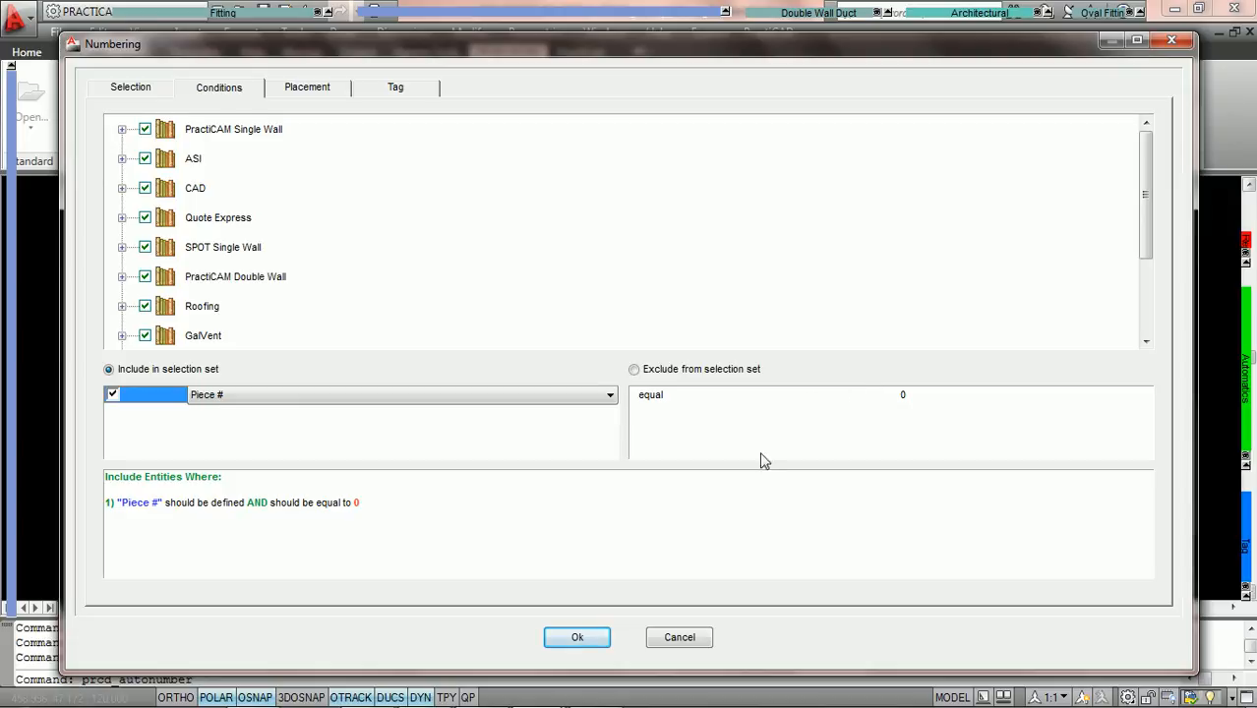
pyautogui.click(589, 640)
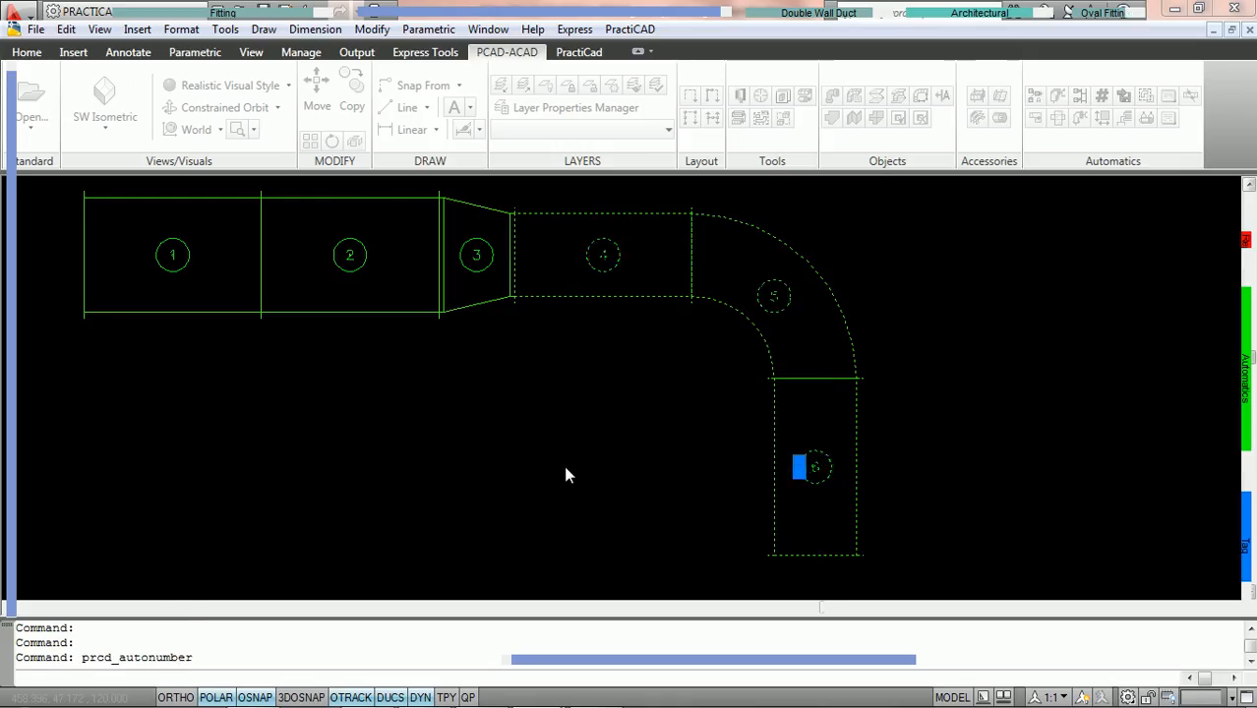
pyautogui.press('Escape')
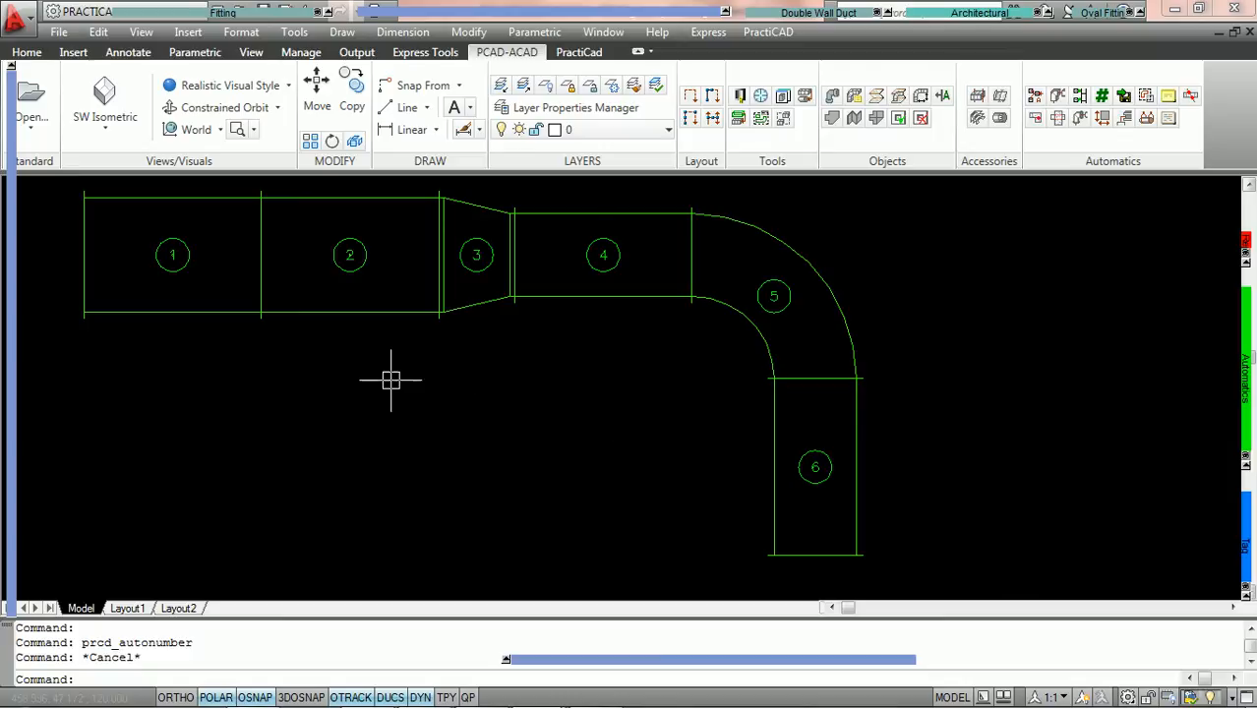
pyautogui.moveTo(399, 383); pyautogui.dragTo(487, 387, button='middle')
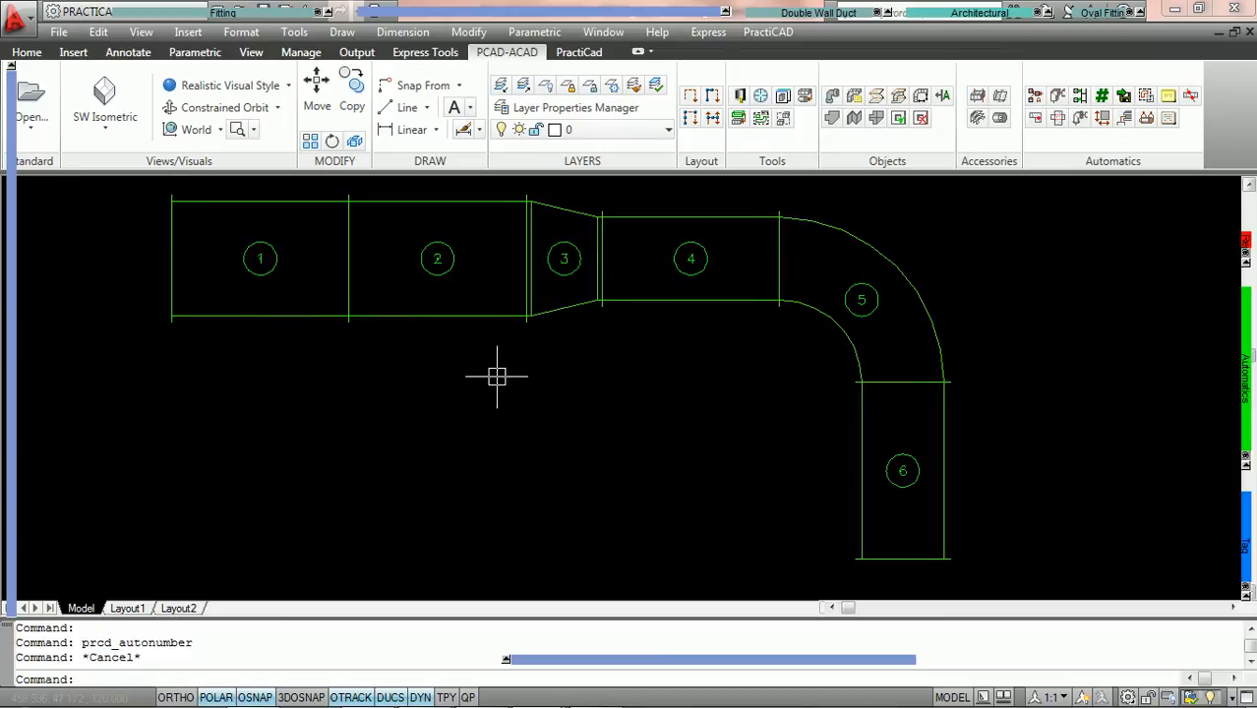